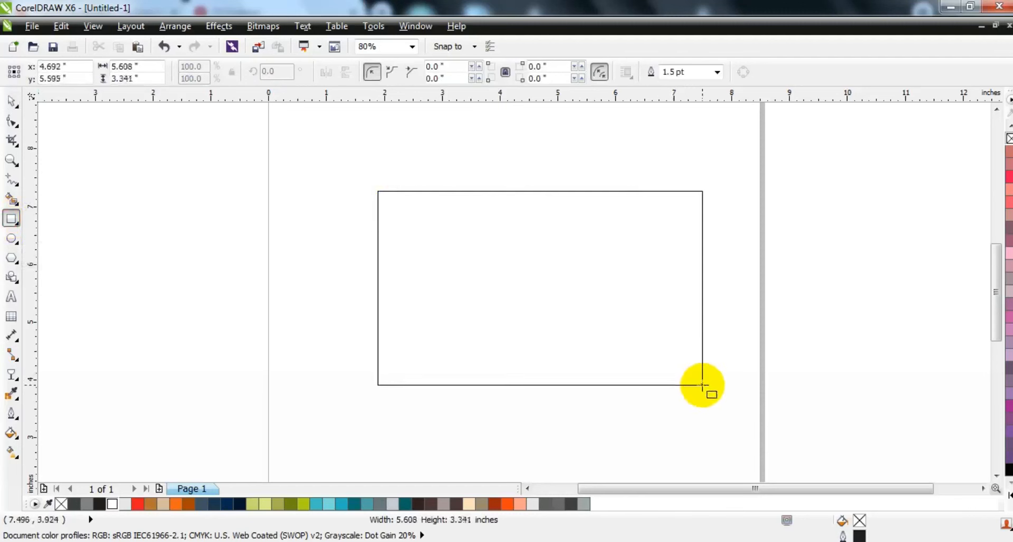
# Set the rectangle's outline to 3 pt and round only its upper-left corner to a radius of about 0.609 in.
pyautogui.click(716, 71)
pyautogui.click(690, 154)
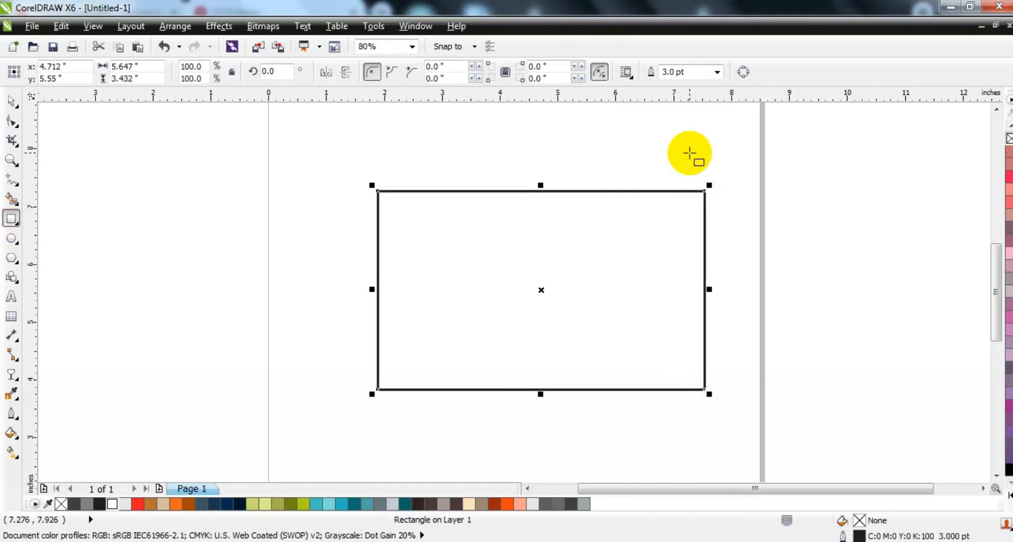
pyautogui.click(11, 122)
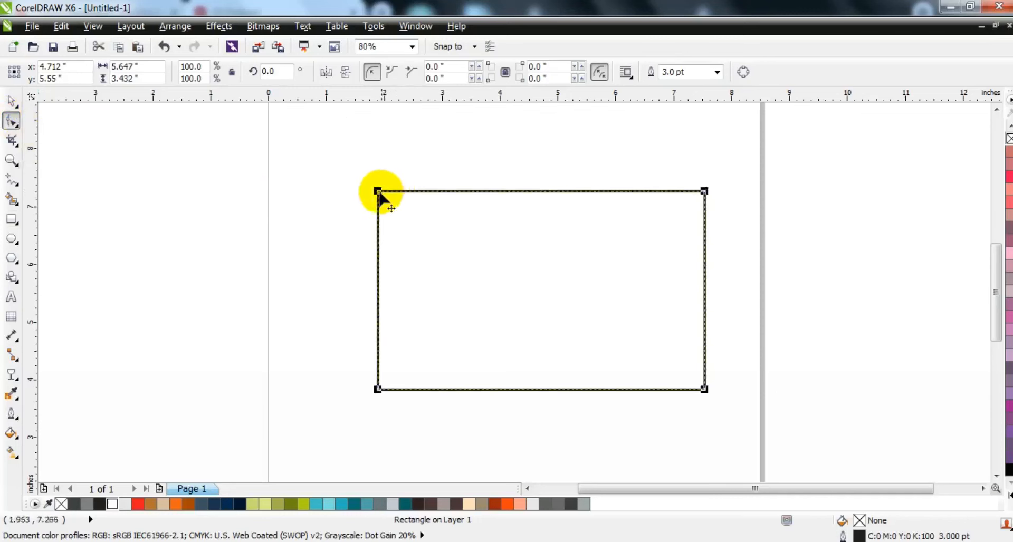
pyautogui.press('ctrl')
pyautogui.moveTo(378, 192); pyautogui.dragTo(378, 227)
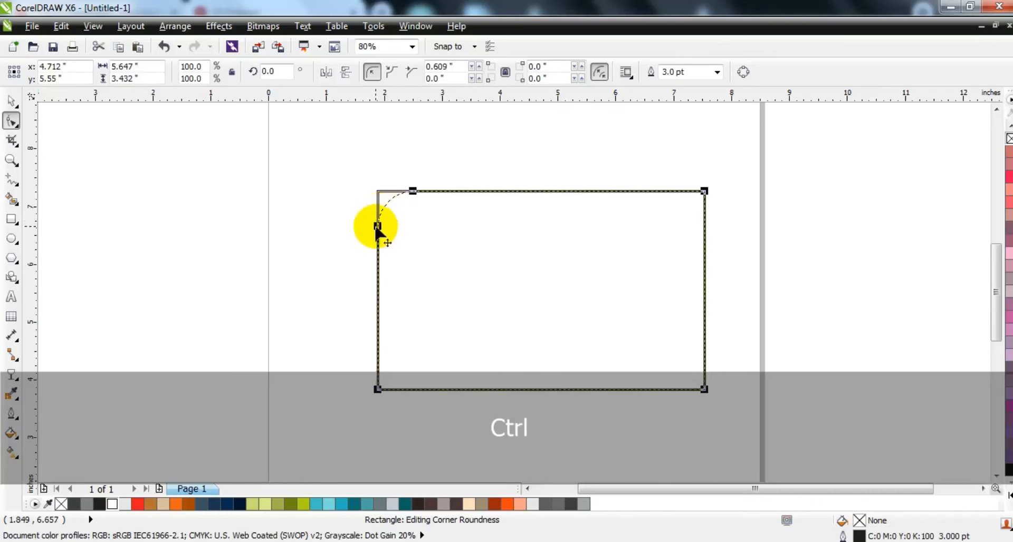
pyautogui.moveTo(377, 227); pyautogui.dragTo(377, 227)
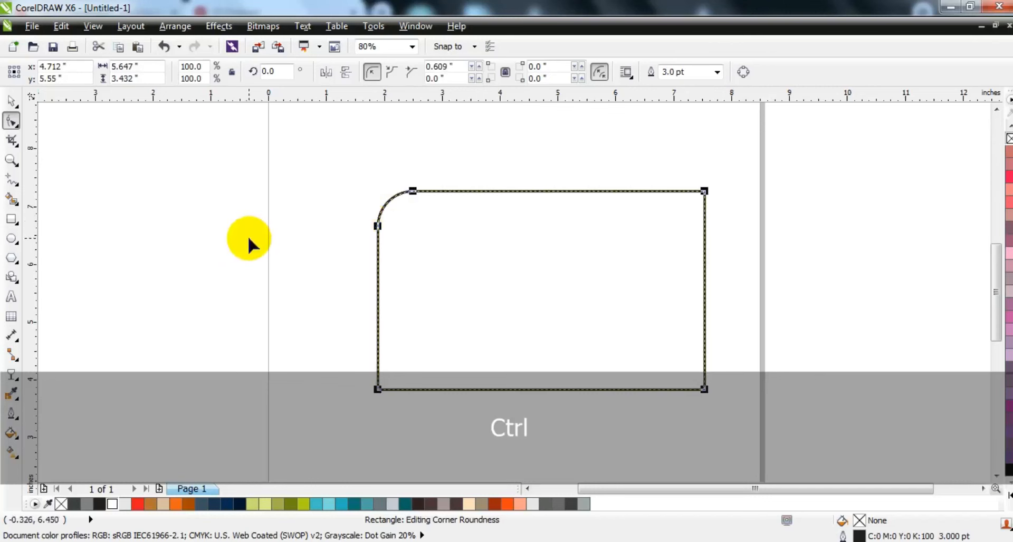
pyautogui.click(11, 101)
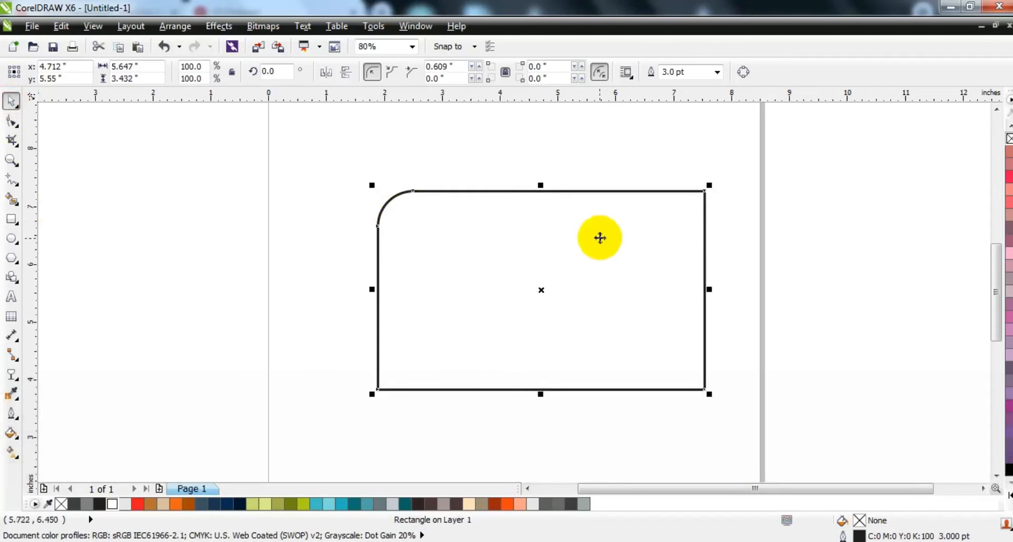
# Duplicate the rounded rectangle and move the copy straight down by about 0.97 in.
pyautogui.press('KP_Add')
pyautogui.moveTo(599, 227); pyautogui.dragTo(625, 296)
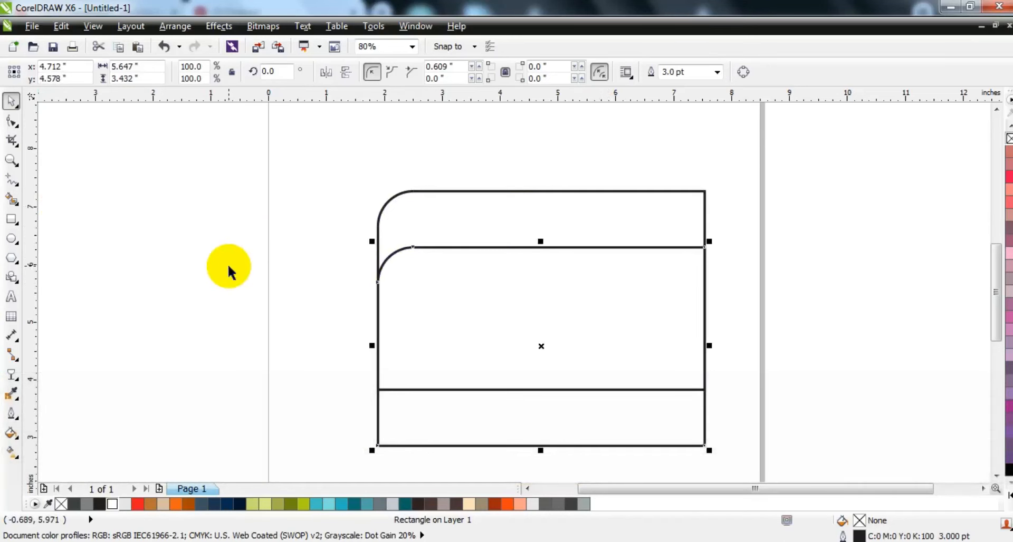
pyautogui.click(229, 267)
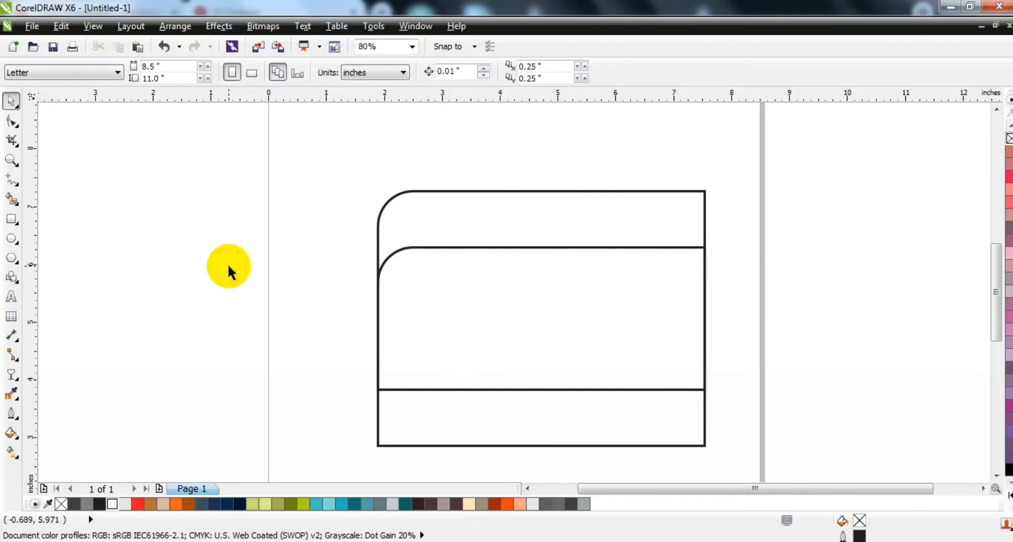
# Smart Fill the band between the two rectangles' upper edges with grey, and delete the lower rectangle.
pyautogui.click(9, 203)
pyautogui.click(488, 214)
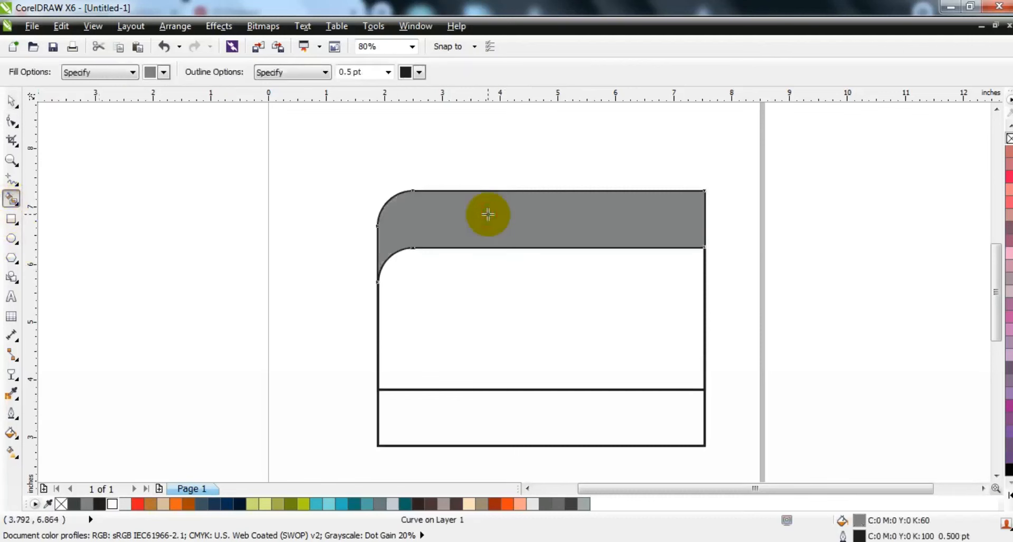
pyautogui.click(11, 100)
pyautogui.click(690, 414)
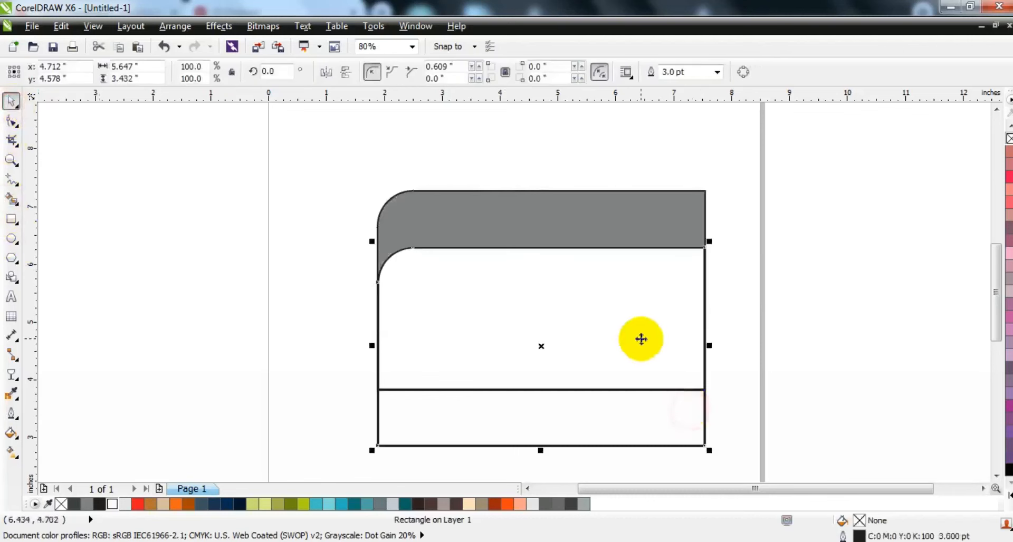
pyautogui.press('Delete')
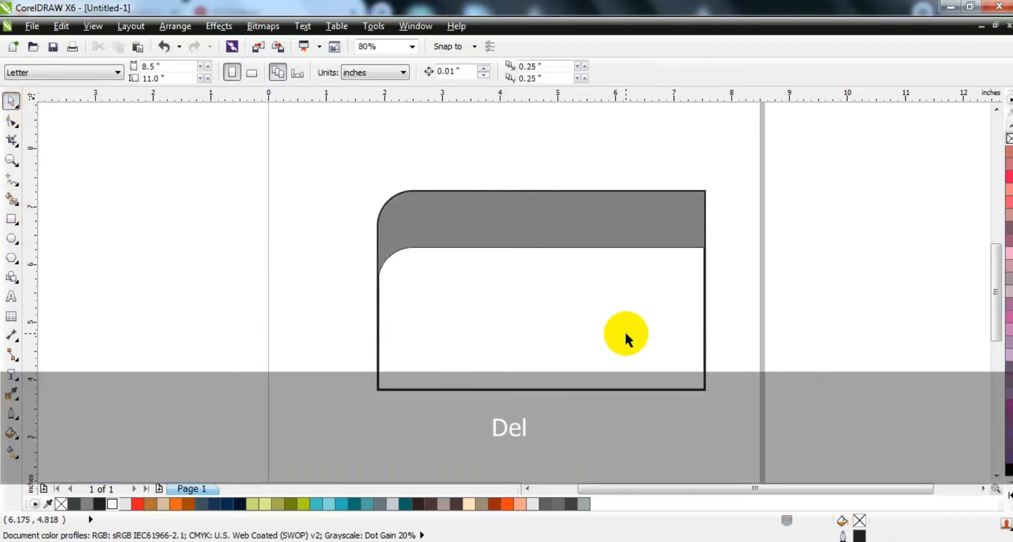
# Mirror the remaining rectangle both ways so its rounded corner is at lower right, move it up over the grey band and bring it to the front.
pyautogui.click(626, 333)
pyautogui.click(340, 74)
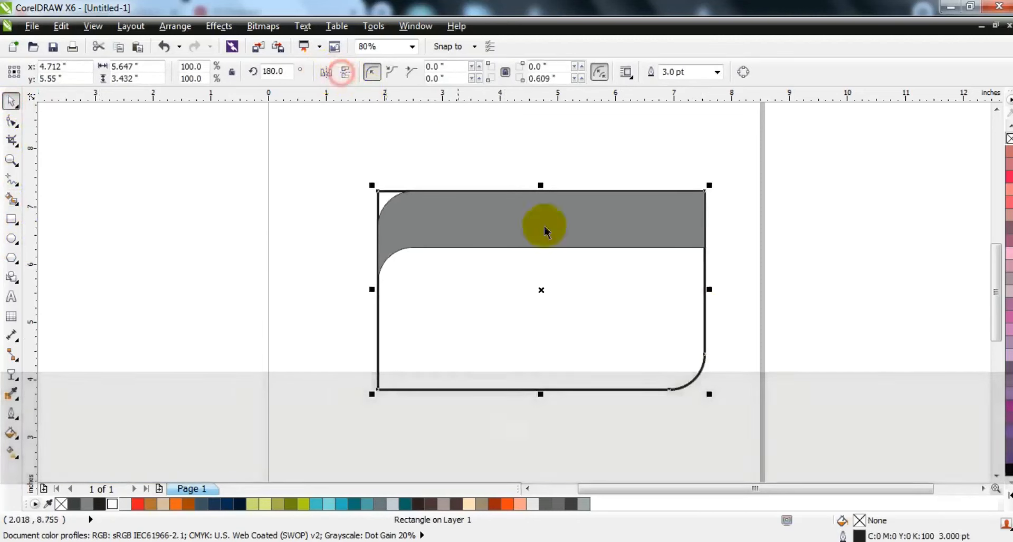
pyautogui.moveTo(694, 373); pyautogui.dragTo(691, 232)
pyautogui.hotkey('shift', 'pageup')
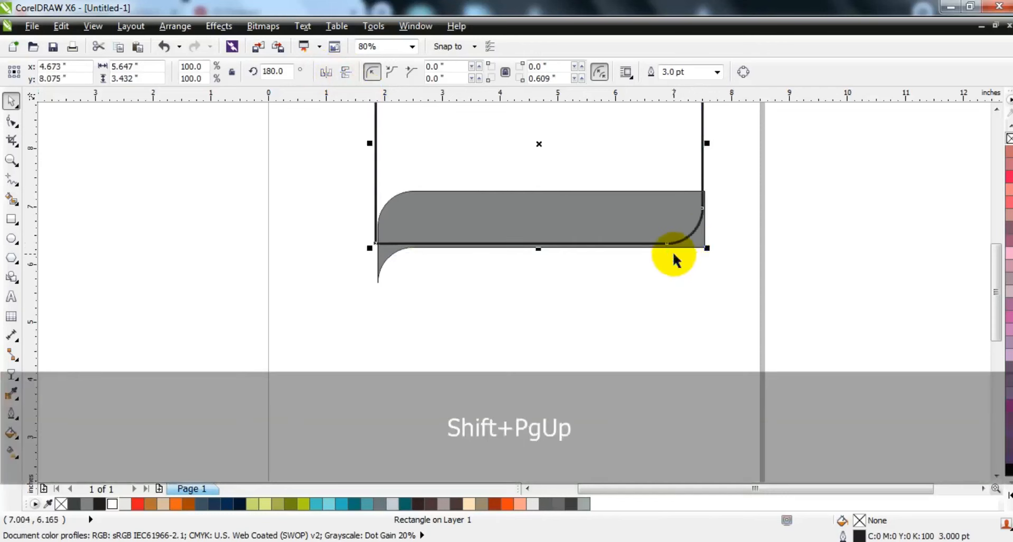
# Nudge the rectangle to align its lower and right edges with the band, and narrow it from its left side to about 5.59 in.
pyautogui.press('Down')
pyautogui.press('Down')
pyautogui.press('Down')
pyautogui.press('Down')
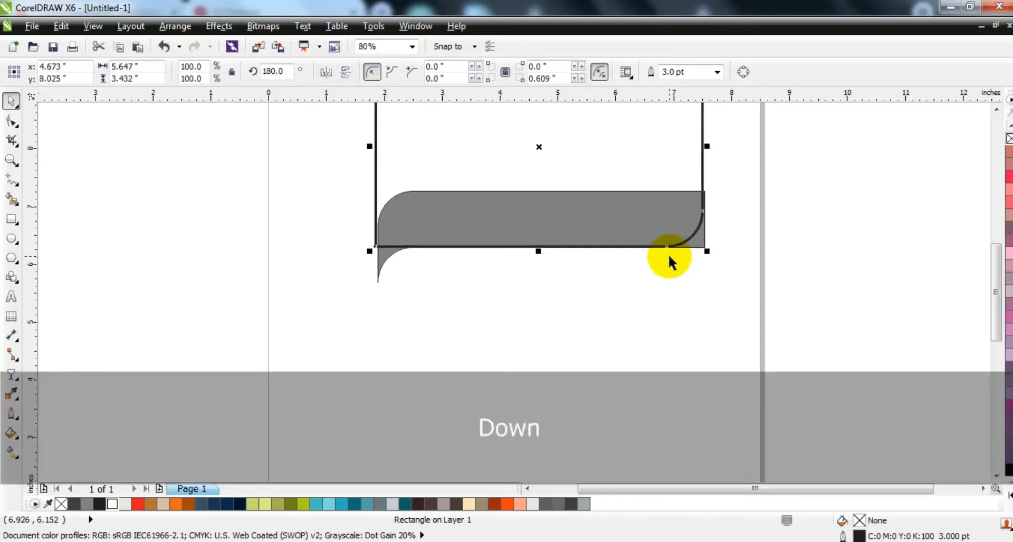
pyautogui.press('Right')
pyautogui.press('Right')
pyautogui.press('Right')
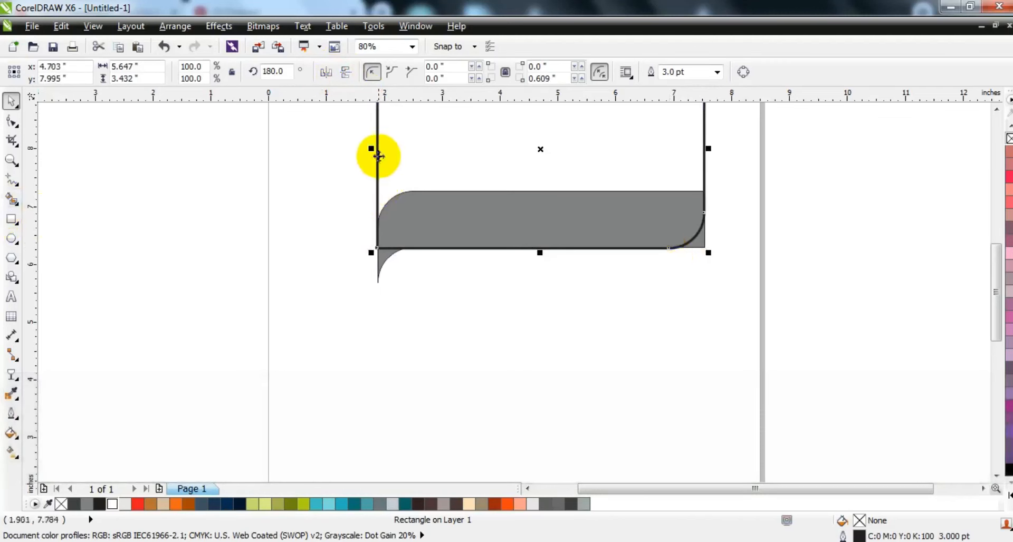
pyautogui.moveTo(369, 148); pyautogui.dragTo(375, 148)
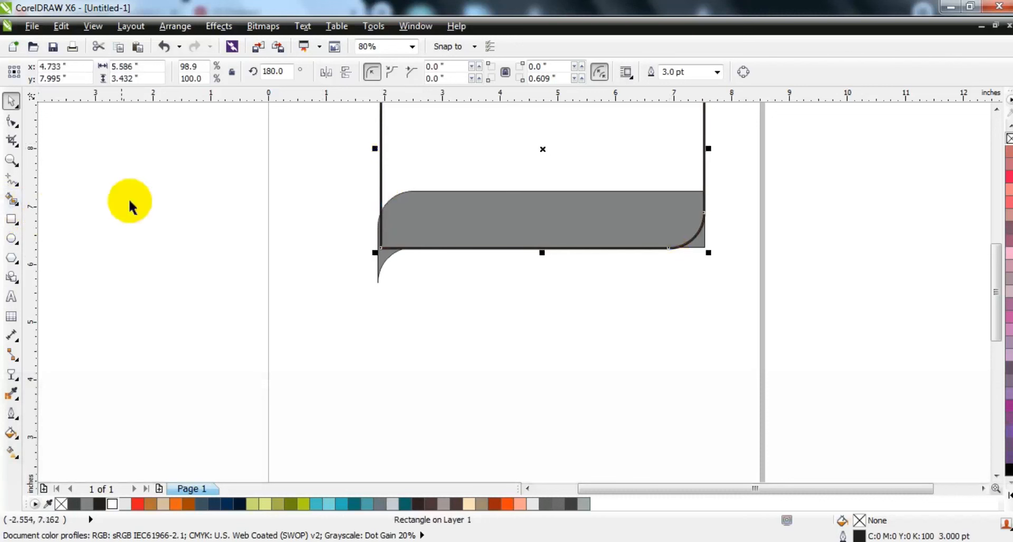
# Smart Fill the rounded main area of the band and its lower-left tail as two separate grey pieces.
pyautogui.click(12, 202)
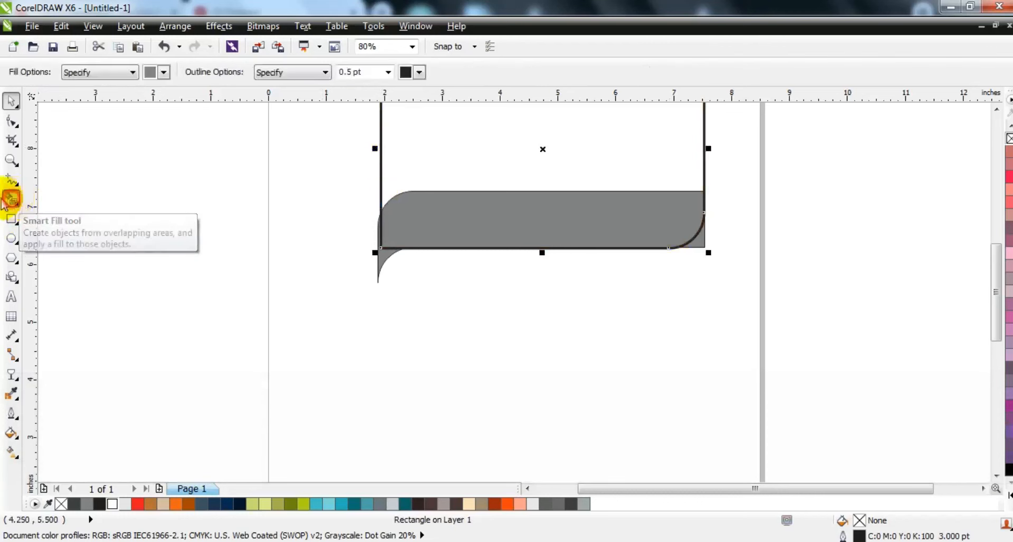
pyautogui.click(608, 218)
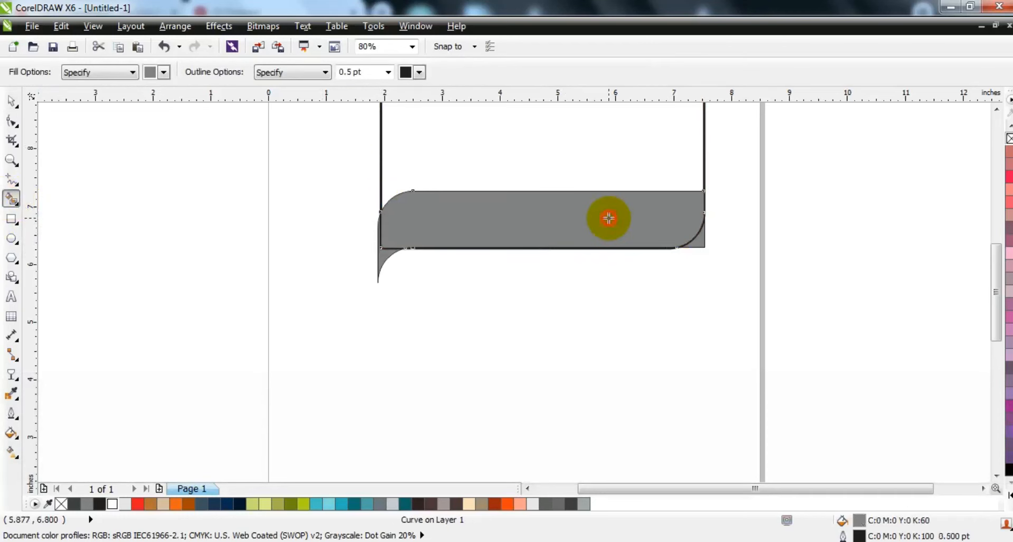
pyautogui.click(12, 102)
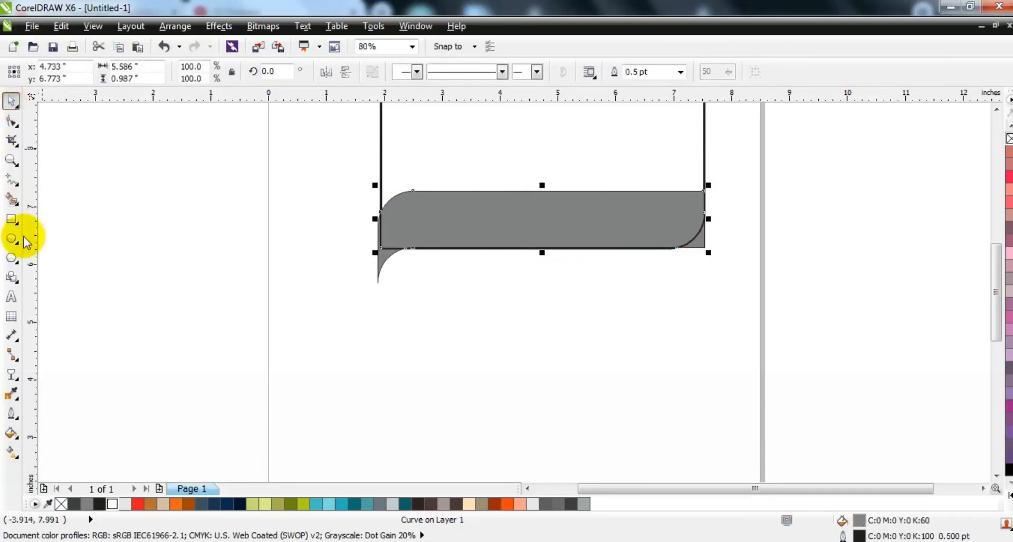
pyautogui.click(10, 199)
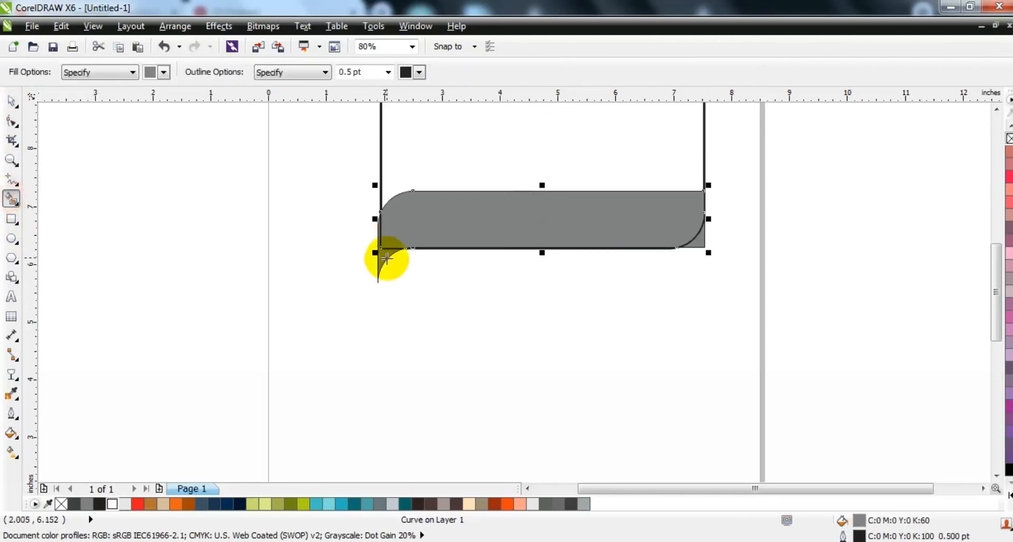
pyautogui.click(383, 255)
pyautogui.click(11, 100)
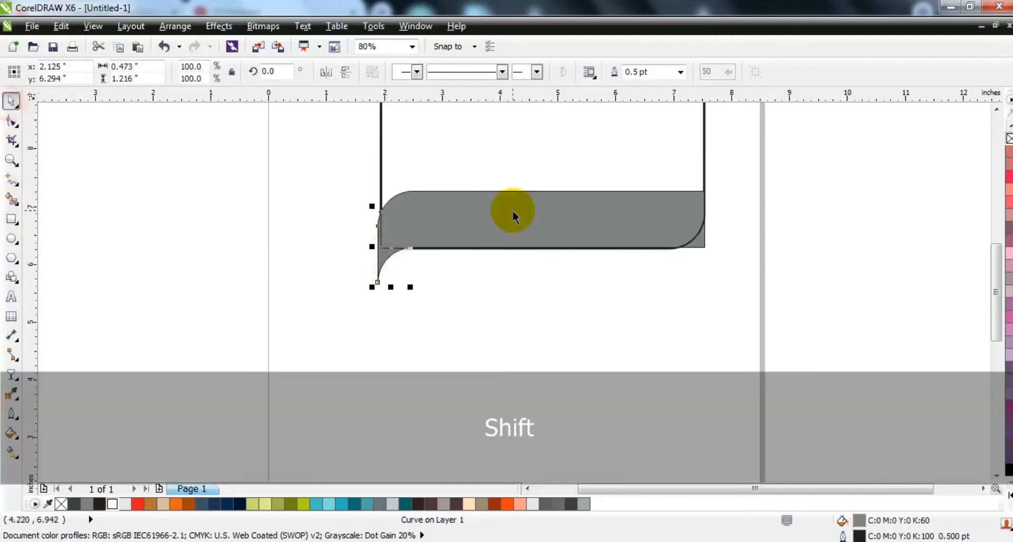
# Move the two filled pieces together below the original band and weld them into one shape.
pyautogui.keyDown('shift'); pyautogui.click(513, 212); pyautogui.keyUp('shift')
pyautogui.moveTo(513, 212); pyautogui.dragTo(514, 311)
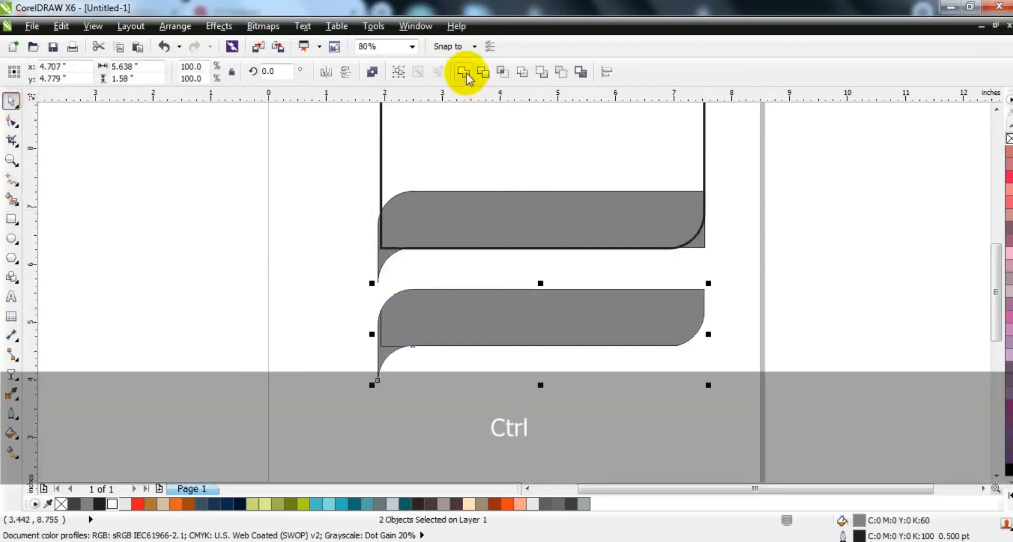
pyautogui.click(785, 282)
# Delete the outlined rectangle and the original grey band, and move the welded ribbon shape up on the page.
pyautogui.scroll(1, 373, 129)
pyautogui.click(375, 129)
pyautogui.press('Delete')
pyautogui.click(581, 249)
pyautogui.press('Delete')
pyautogui.moveTo(593, 340); pyautogui.dragTo(601, 204)
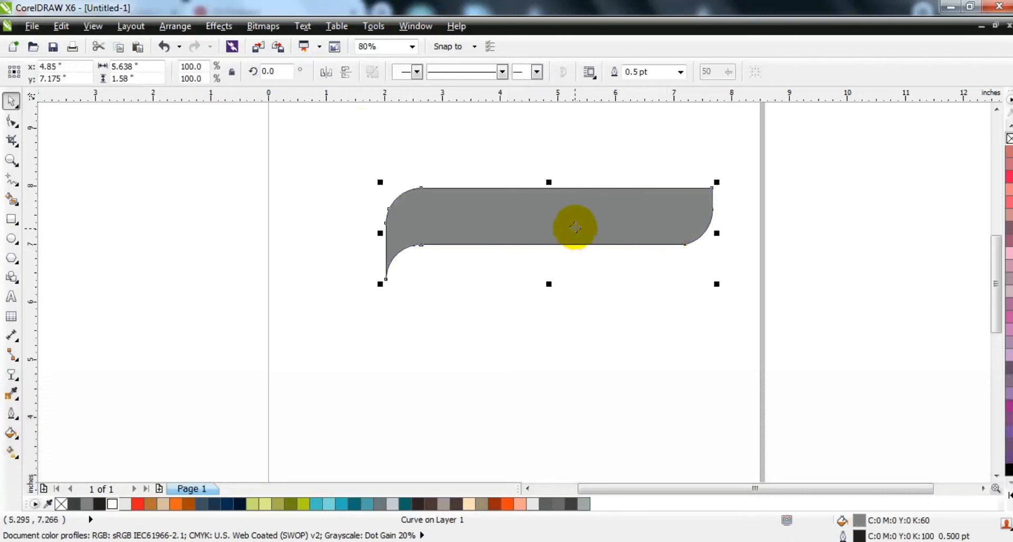
# Stack three copies of the ribbon shape below the original, each offset down by about 0.97 in.
pyautogui.moveTo(574, 218); pyautogui.dragTo(578, 274)
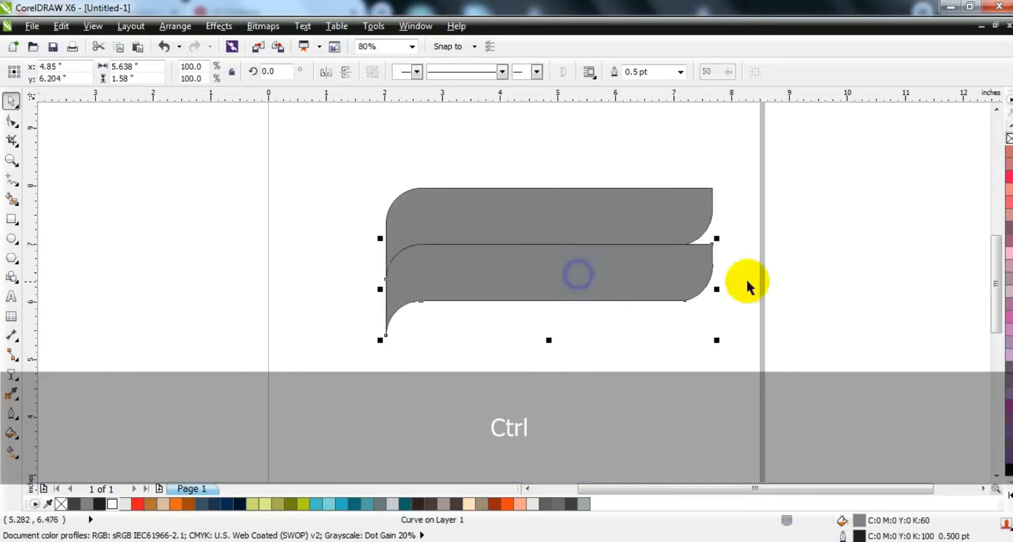
pyautogui.hotkey('ctrl', 'r')
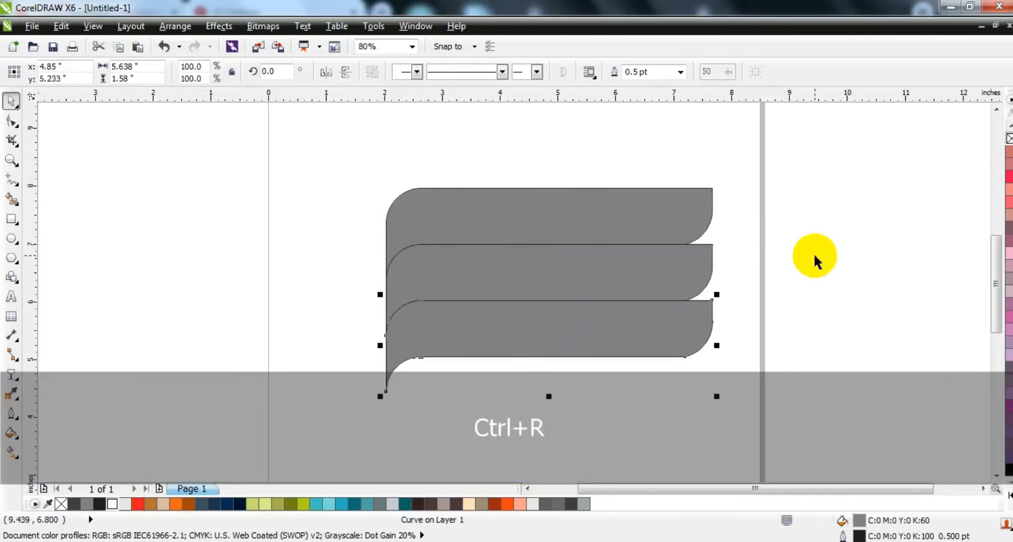
pyautogui.hotkey('ctrl', 'r')
pyautogui.click(814, 253)
# Move the right-end nodes of the lower three bands inward for a stepped edge, making the lowest band about 3.98 in wide.
pyautogui.click(655, 264)
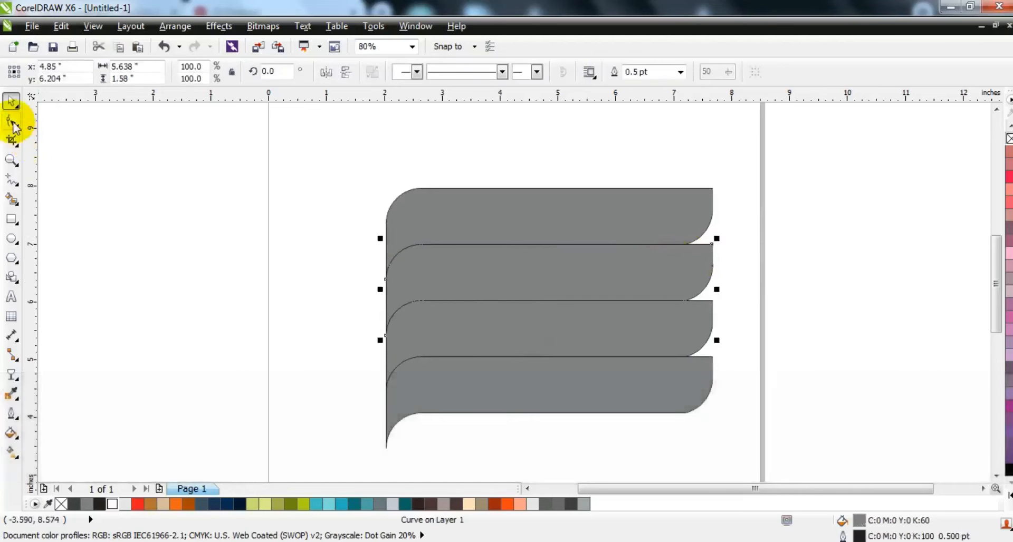
pyautogui.click(13, 122)
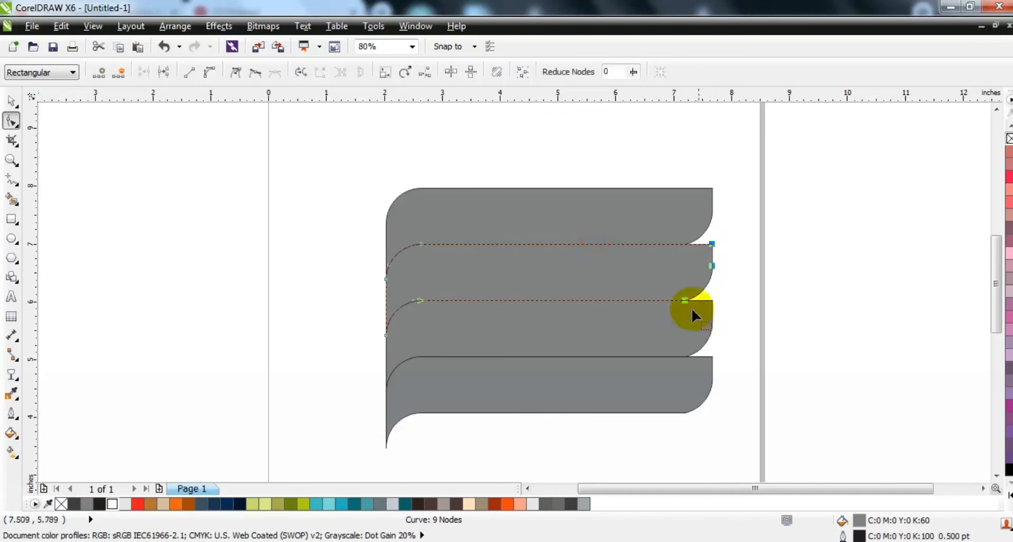
pyautogui.moveTo(685, 300); pyautogui.dragTo(649, 300)
pyautogui.moveTo(742, 291); pyautogui.dragTo(619, 354)
pyautogui.hotkey('ctrl', 'z')
pyautogui.click(663, 379)
pyautogui.moveTo(743, 343); pyautogui.dragTo(589, 415)
pyautogui.click(11, 100)
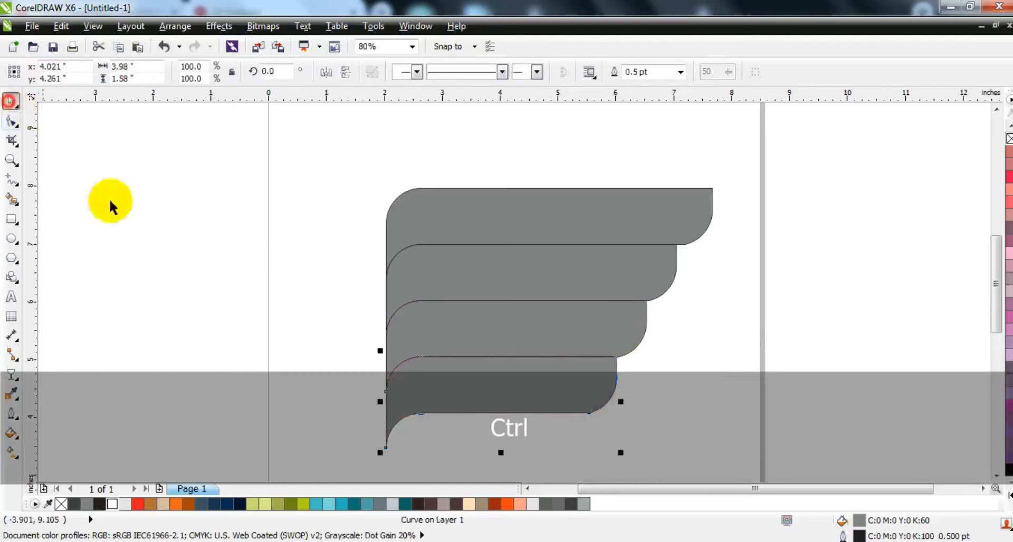
# Duplicate all four bands, move them about 1.27 in to the right, and mirror a set horizontally onto their left side.
pyautogui.click(255, 289)
pyautogui.moveTo(343, 169); pyautogui.dragTo(715, 463)
pyautogui.moveTo(569, 224); pyautogui.dragTo(644, 224)
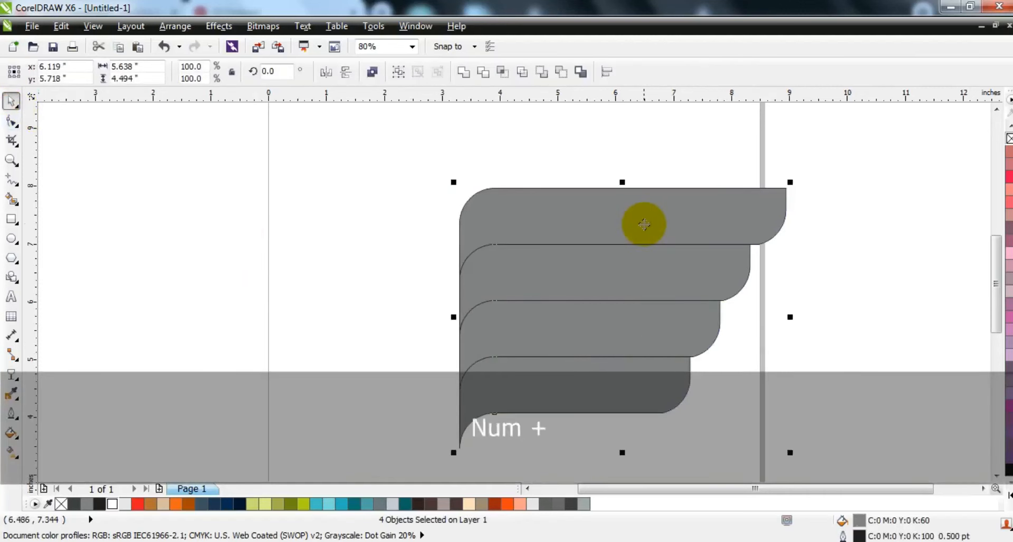
pyautogui.moveTo(790, 317); pyautogui.dragTo(431, 313)
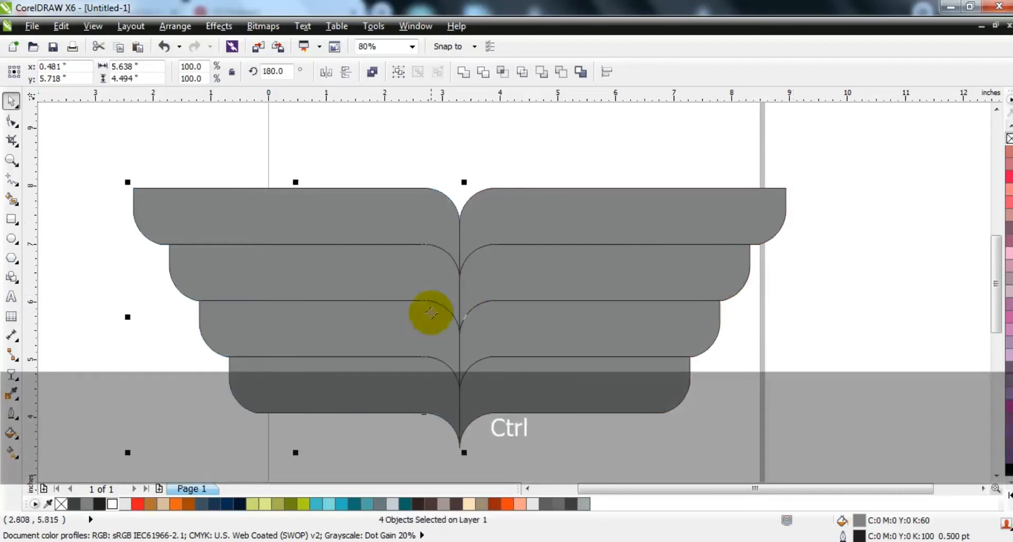
pyautogui.click(112, 313)
# Shorten the top band of the left set to about 2.14 in wide by moving its outer-end nodes inward.
pyautogui.click(169, 205)
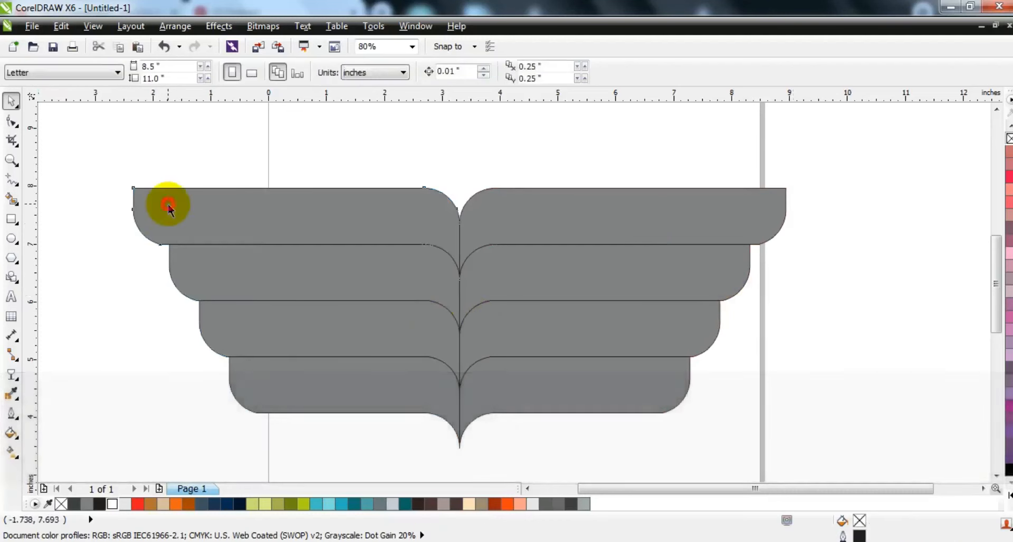
pyautogui.click(12, 120)
pyautogui.moveTo(95, 163); pyautogui.dragTo(232, 307)
pyautogui.moveTo(158, 245); pyautogui.dragTo(363, 251)
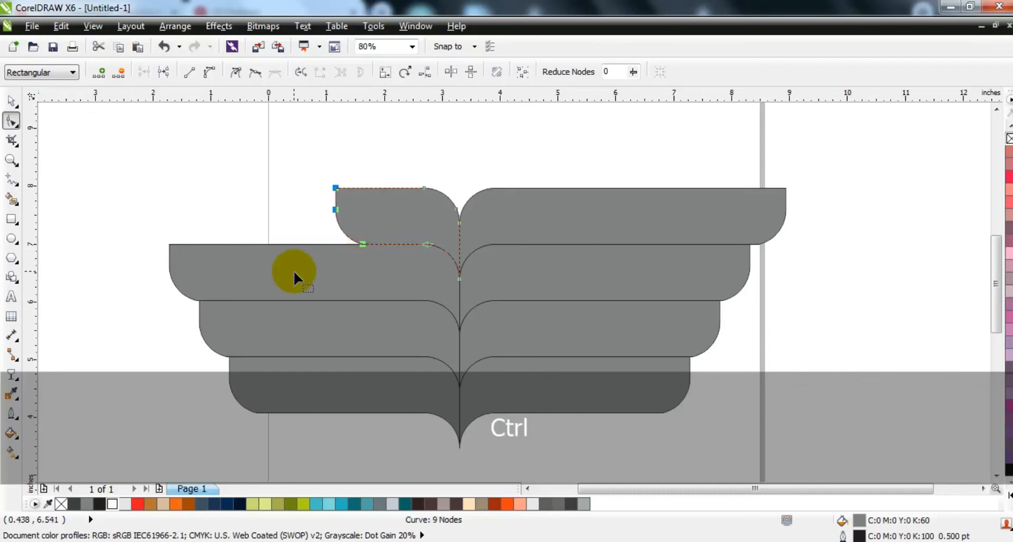
# Shorten the lower three bands of the left set by moving their outer-end nodes inward, close to the top band's end.
pyautogui.click(293, 271)
pyautogui.moveTo(139, 235); pyautogui.dragTo(368, 312)
pyautogui.click(348, 330)
pyautogui.moveTo(160, 292); pyautogui.dragTo(160, 291)
pyautogui.moveTo(235, 359); pyautogui.dragTo(369, 364)
pyautogui.click(332, 389)
pyautogui.moveTo(204, 345); pyautogui.dragTo(372, 416)
pyautogui.click(11, 101)
pyautogui.click(102, 256)
# Select all eight bands and move them together up and left into the page width.
pyautogui.moveTo(242, 151); pyautogui.dragTo(865, 482)
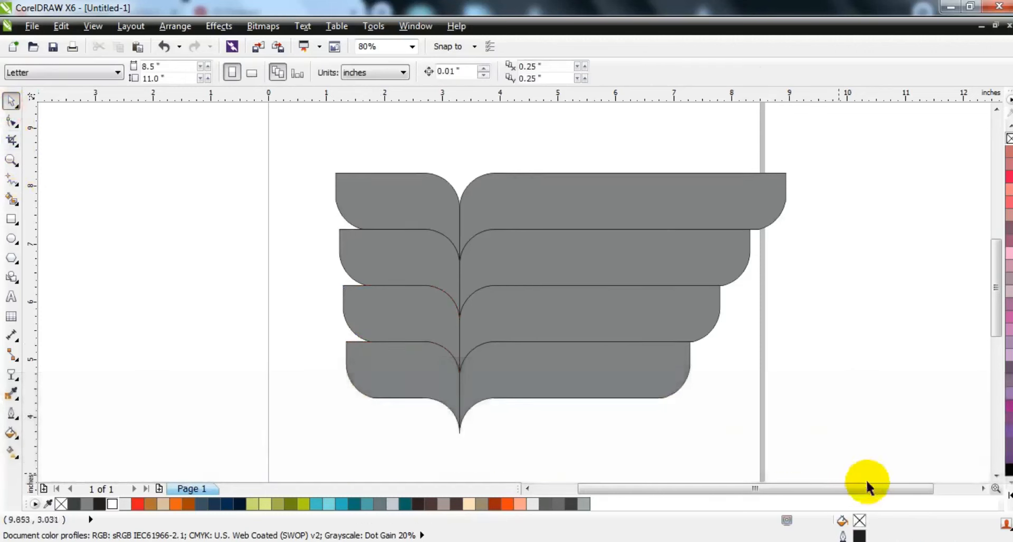
pyautogui.moveTo(635, 301); pyautogui.dragTo(613, 288)
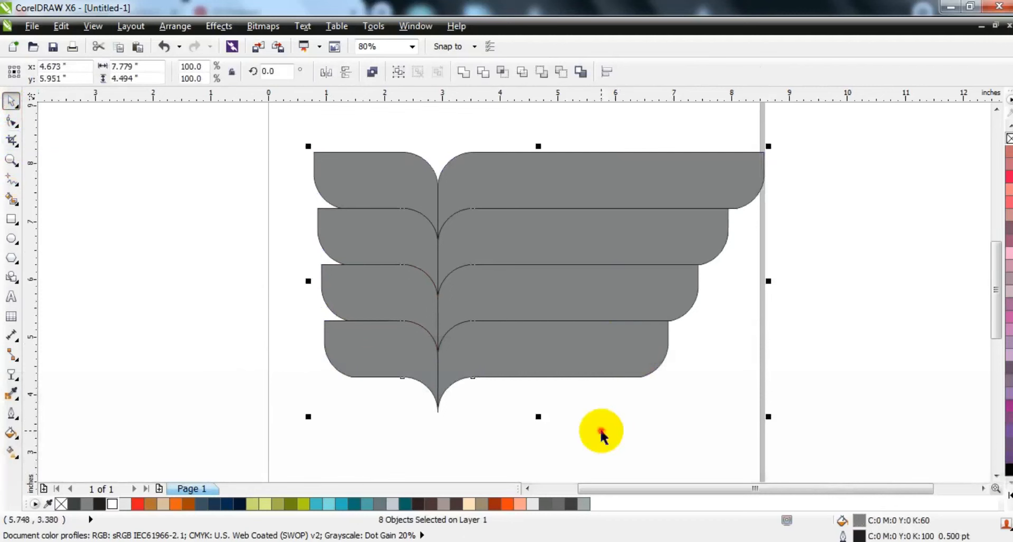
pyautogui.click(601, 437)
# Fill the top left band with dark brown R48 G32 B33 and apply a linear gradient running from the central fold toward its outer end.
pyautogui.click(416, 199)
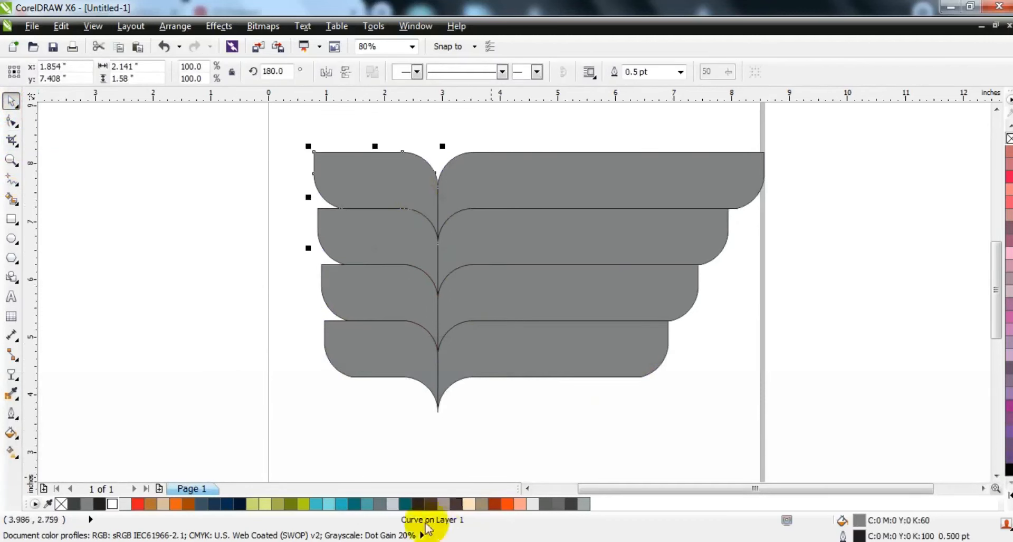
pyautogui.click(418, 504)
pyautogui.press('g')
pyautogui.moveTo(451, 204); pyautogui.dragTo(356, 179)
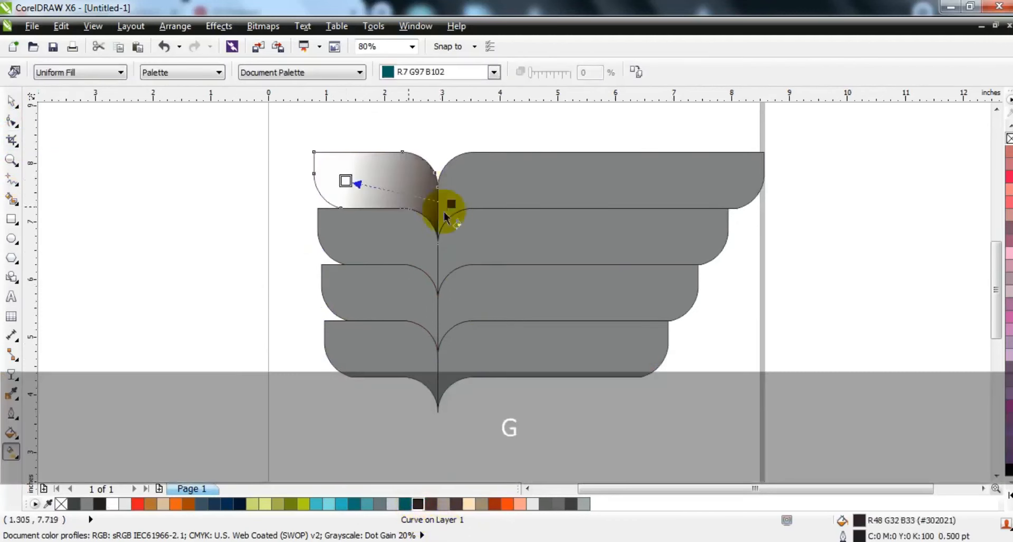
# Level the top left band's gradient and set its outer-end colour to a lighter brown.
pyautogui.moveTo(450, 202); pyautogui.dragTo(449, 189)
pyautogui.click(431, 504)
pyautogui.moveTo(392, 265); pyautogui.dragTo(344, 181)
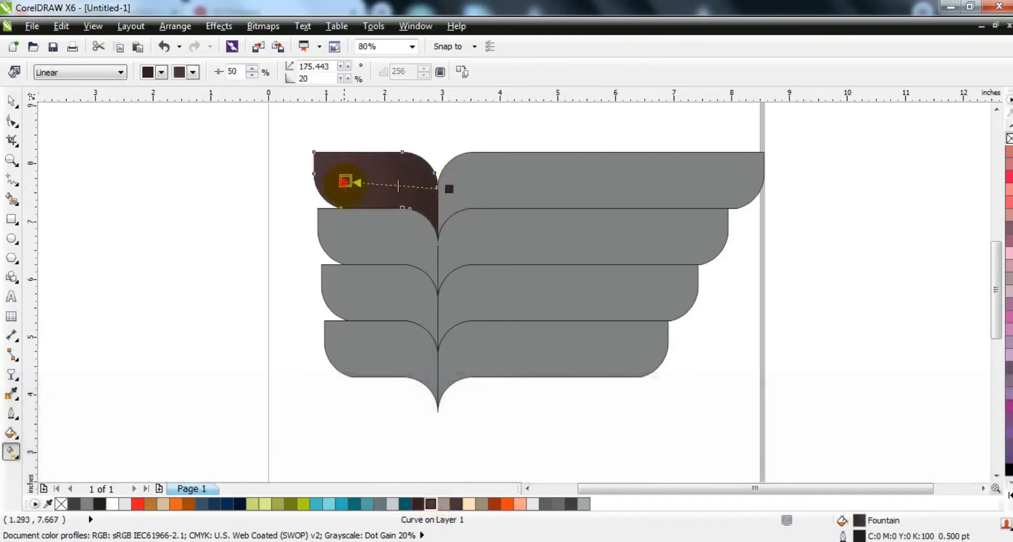
pyautogui.click(9, 100)
pyautogui.click(126, 238)
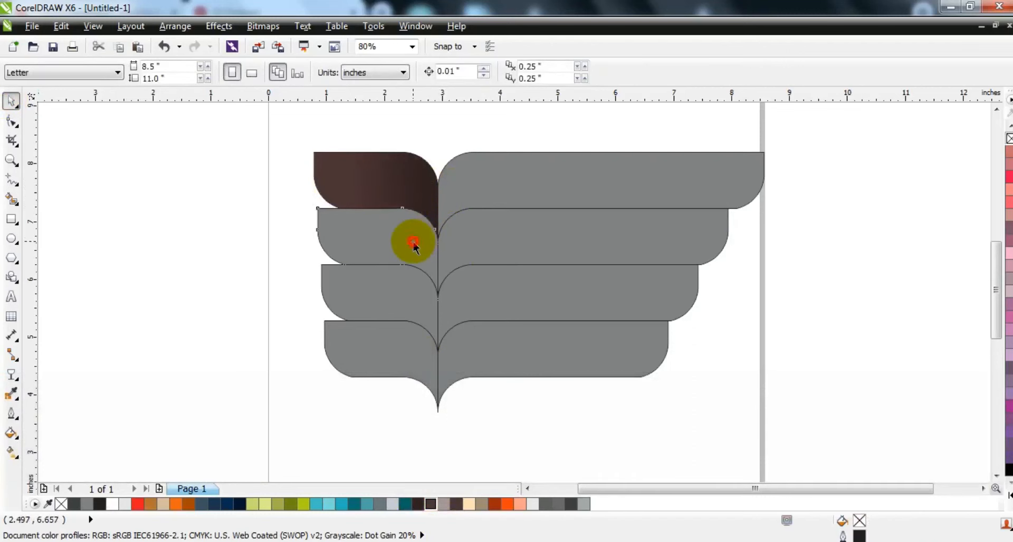
# Fill the second left band with a linear gradient from dark tan at the fold to cream at its outer end.
pyautogui.click(413, 244)
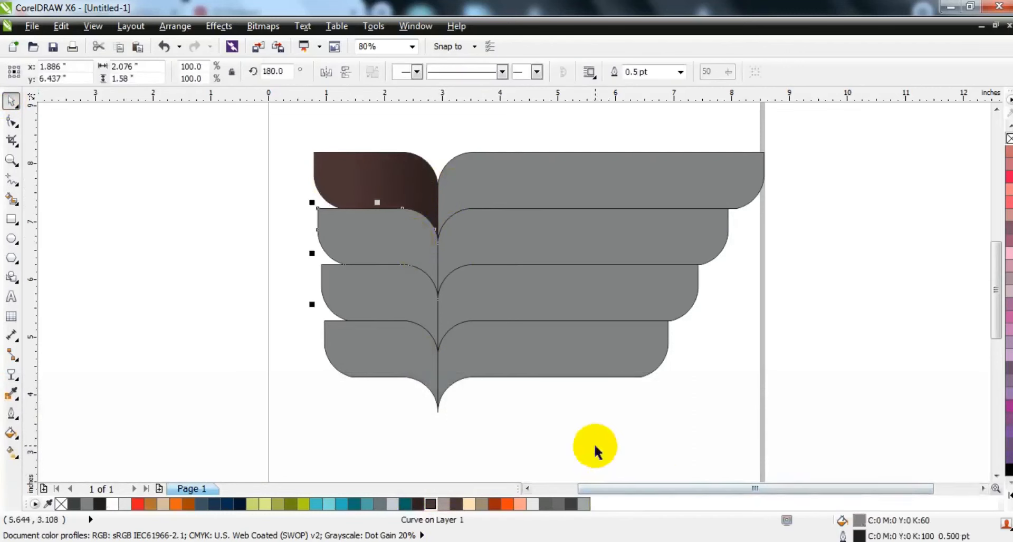
pyautogui.click(454, 504)
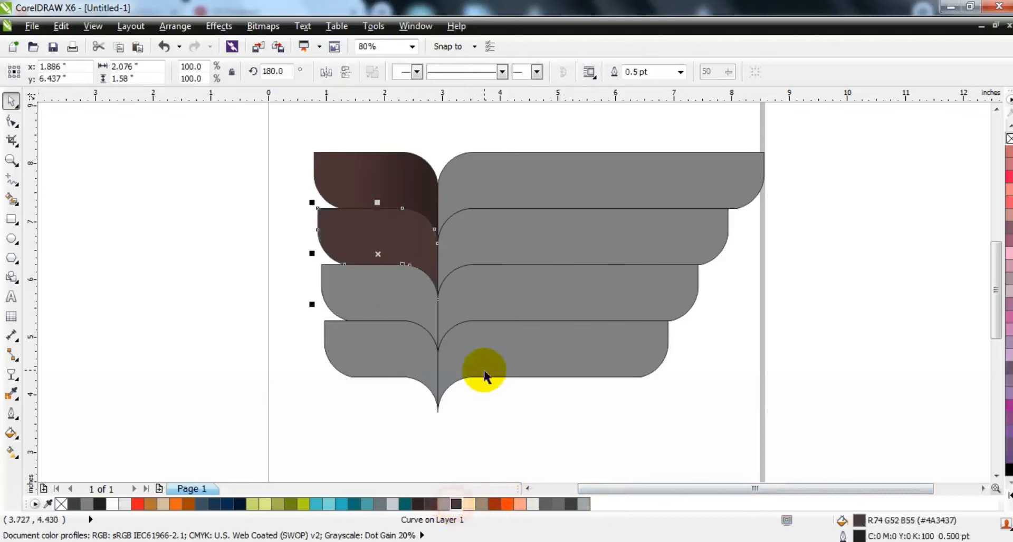
pyautogui.click(481, 504)
pyautogui.press('g')
pyautogui.moveTo(440, 257); pyautogui.dragTo(351, 248)
pyautogui.moveTo(460, 500); pyautogui.dragTo(353, 248)
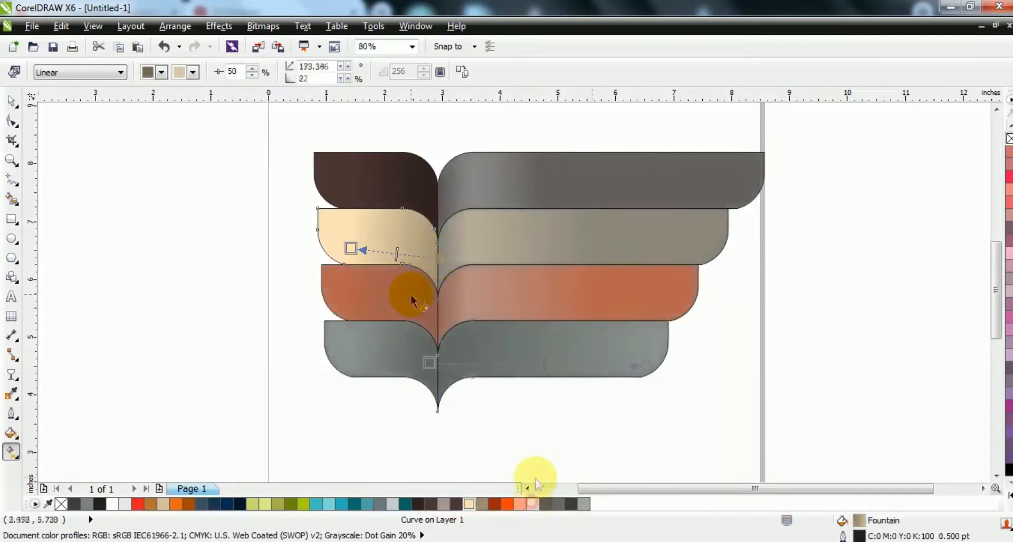
# Shorten the bottom right band's linear gradient and place a light grey highlight just beside the dark central fold.
pyautogui.moveTo(430, 363); pyautogui.dragTo(562, 361)
pyautogui.moveTo(461, 362); pyautogui.dragTo(435, 362)
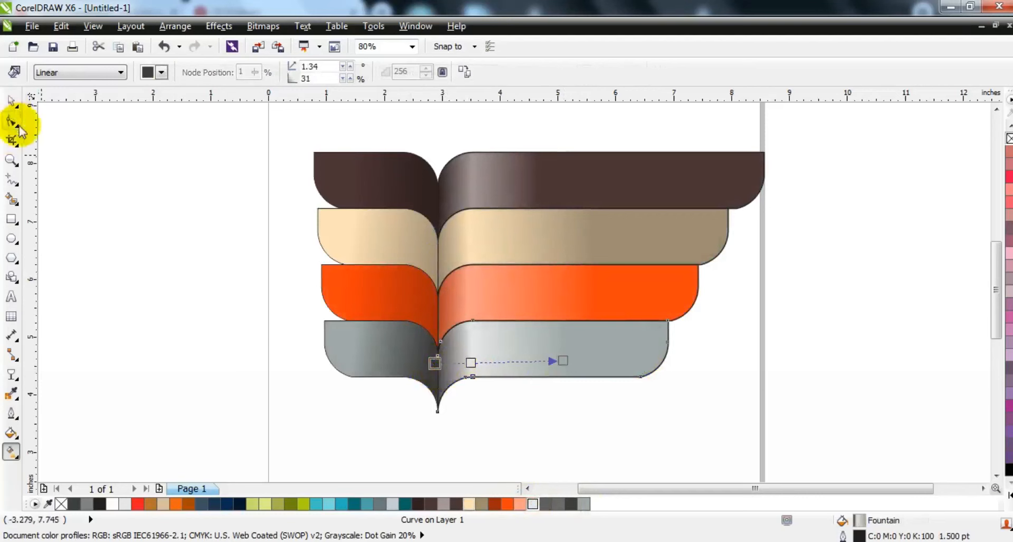
# Remove the outlines from all eight bands.
pyautogui.click(11, 102)
pyautogui.press('F3')
pyautogui.press('Escape')
pyautogui.moveTo(296, 149); pyautogui.dragTo(639, 323)
pyautogui.rightClick(1008, 138)
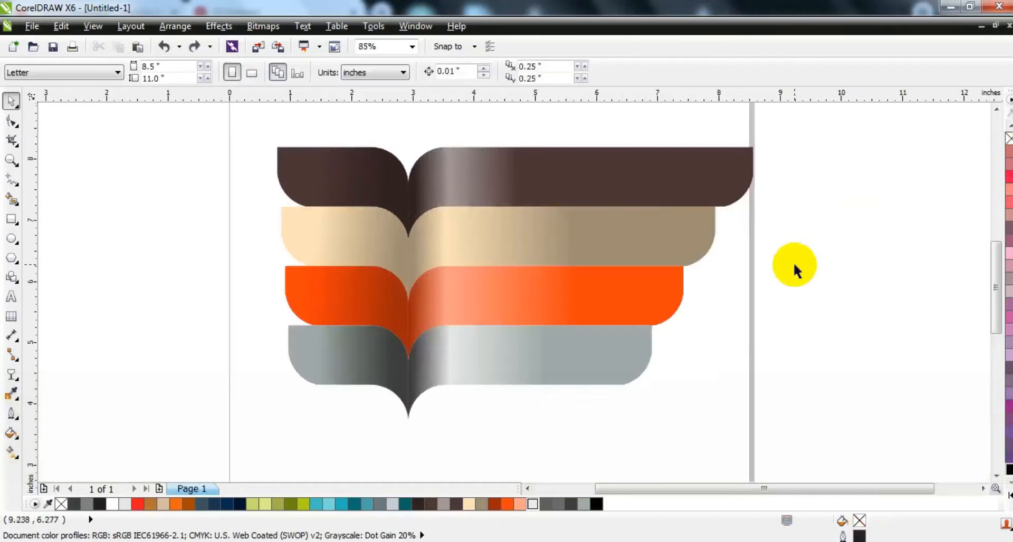
# Make a copy of all eight bands beside the original, just off the page's right edge.
pyautogui.press('F3')
pyautogui.press('Escape')
pyautogui.moveTo(313, 189); pyautogui.dragTo(599, 332)
pyautogui.hotkey('ctrl', 'd')
pyautogui.hotkey('ctrl', 'z')
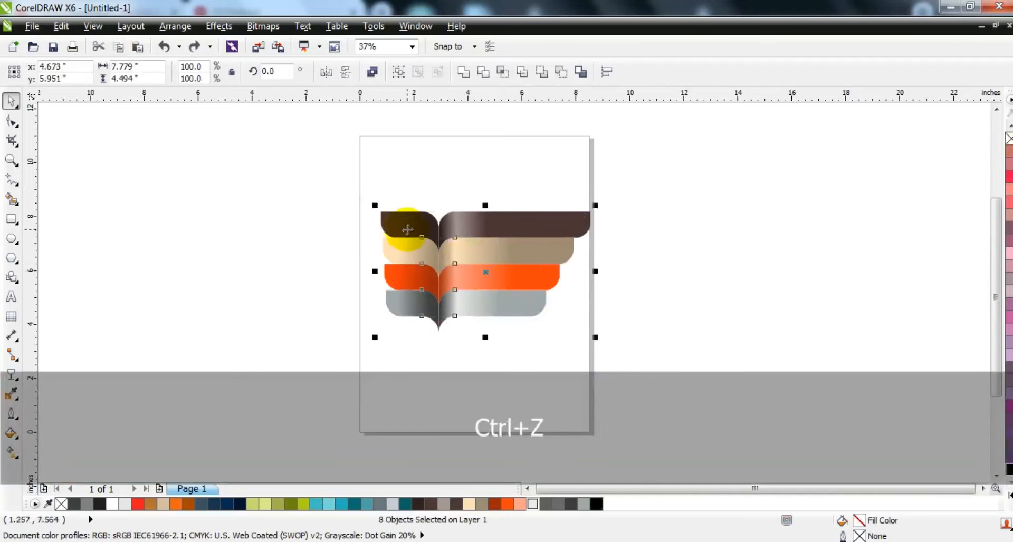
pyautogui.moveTo(407, 229); pyautogui.dragTo(621, 218)
pyautogui.moveTo(328, 174); pyautogui.dragTo(751, 307)
pyautogui.hotkey('shift', 'F2')
pyautogui.press('Escape')
# Weld the left and right halves of the copied dark brown band, and likewise the copied tan band.
pyautogui.click(729, 200)
pyautogui.keyDown('shift'); pyautogui.click(592, 195); pyautogui.keyUp('shift')
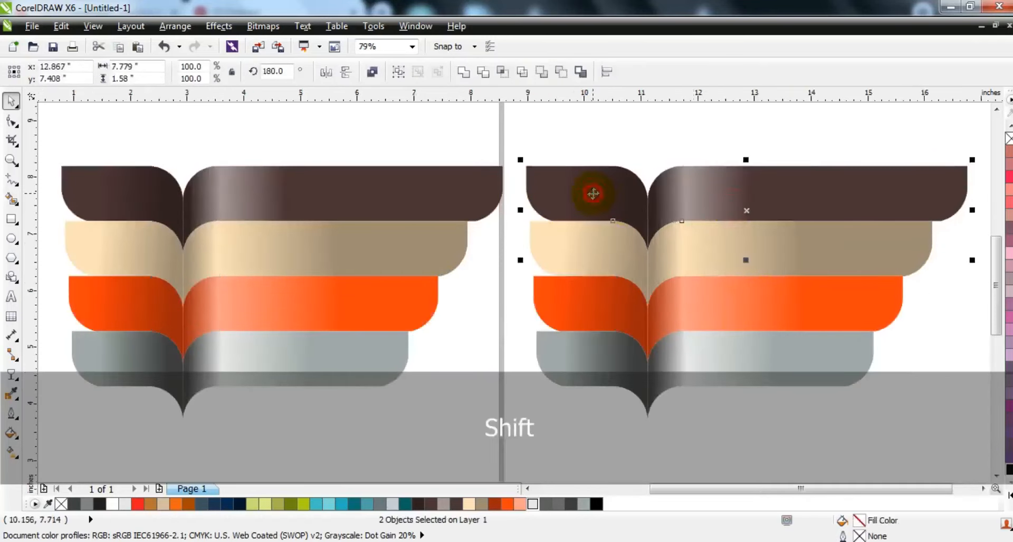
pyautogui.click(467, 76)
pyautogui.click(606, 253)
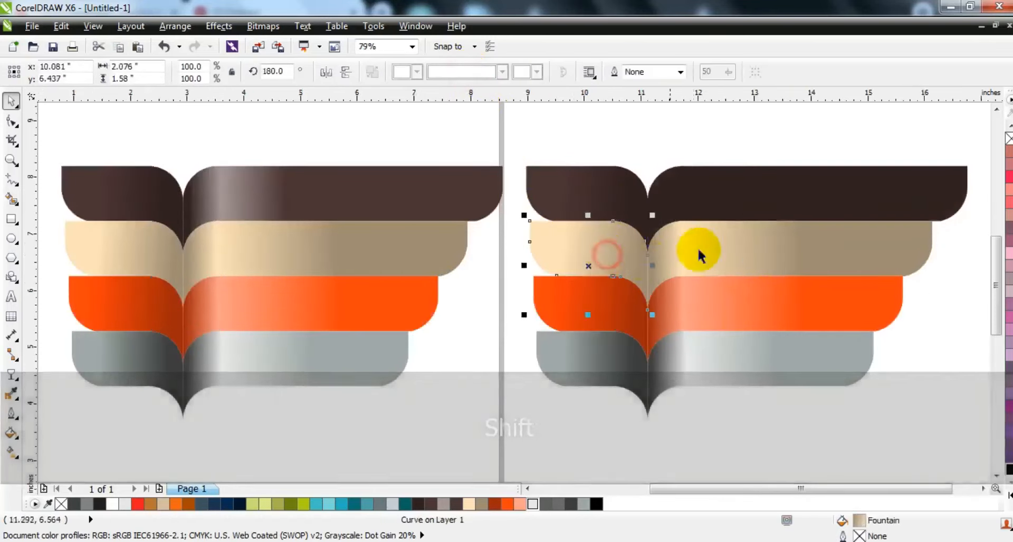
pyautogui.keyDown('shift'); pyautogui.click(705, 245); pyautogui.keyUp('shift')
pyautogui.click(463, 75)
# Weld the left and right halves of the copied orange band, and likewise the copied grey band.
pyautogui.click(616, 295)
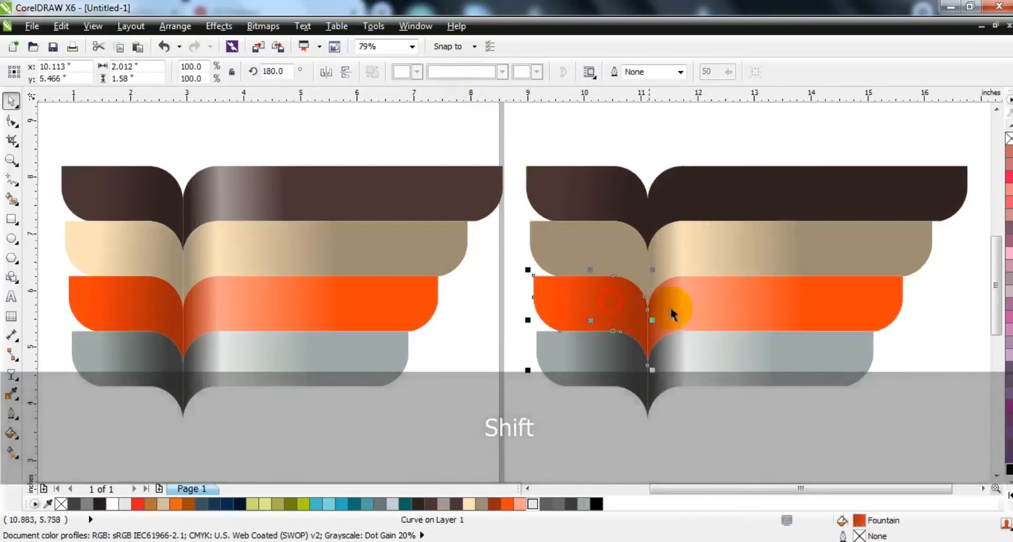
pyautogui.keyDown('shift'); pyautogui.click(712, 305); pyautogui.keyUp('shift')
pyautogui.click(463, 75)
pyautogui.click(592, 346)
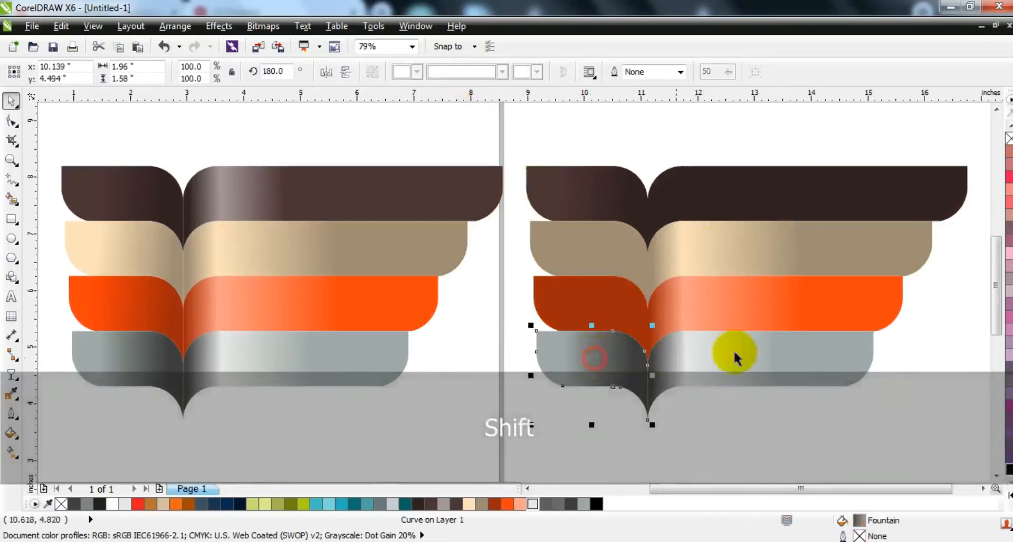
pyautogui.keyDown('shift'); pyautogui.click(738, 350); pyautogui.keyUp('shift')
pyautogui.click(463, 75)
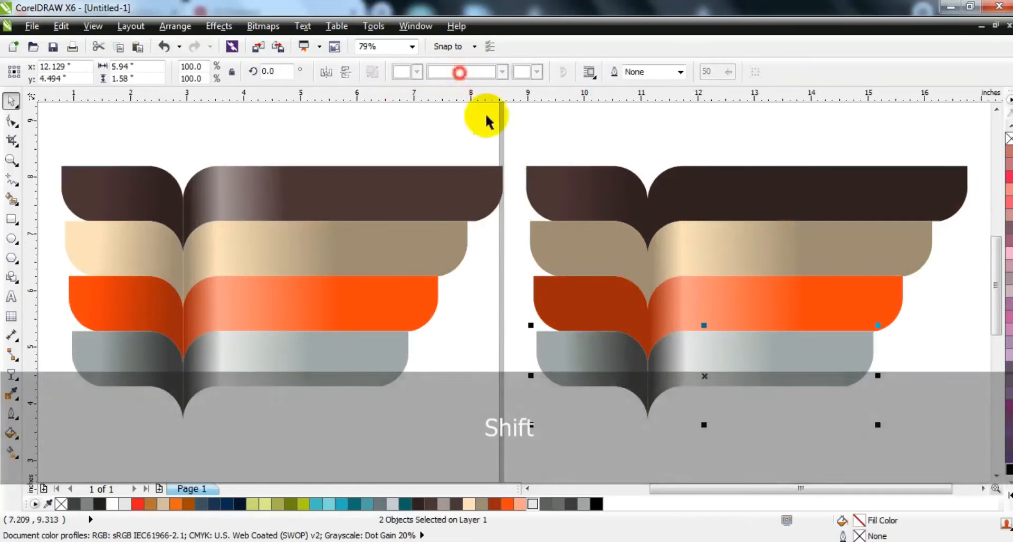
# Select the four welded bands together and fill them with black C100 M100 Y100 K100.
pyautogui.keyDown('shift'); pyautogui.click(613, 298); pyautogui.keyUp('shift')
pyautogui.keyDown('shift'); pyautogui.click(609, 247); pyautogui.keyUp('shift')
pyautogui.keyDown('shift'); pyautogui.click(603, 199); pyautogui.keyUp('shift')
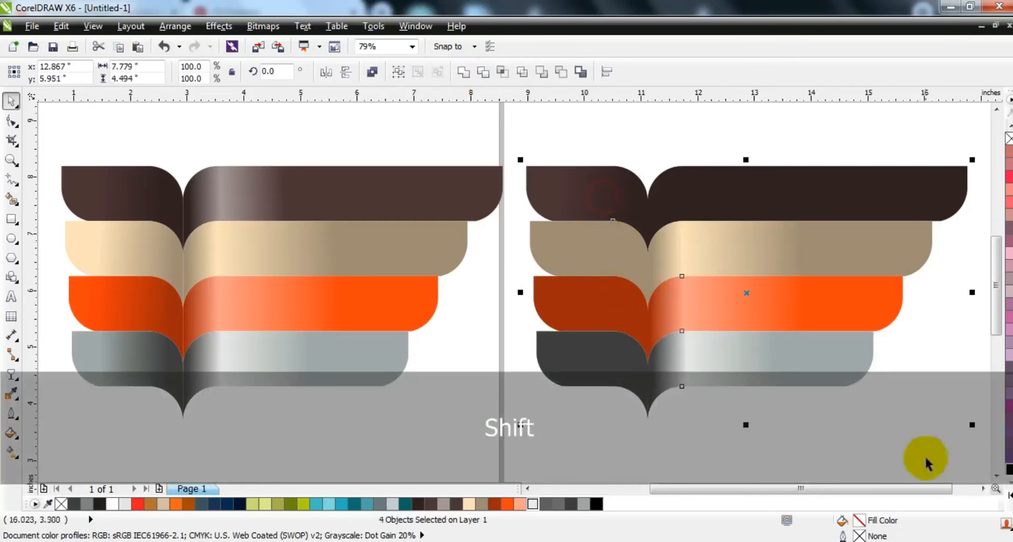
pyautogui.click(1006, 469)
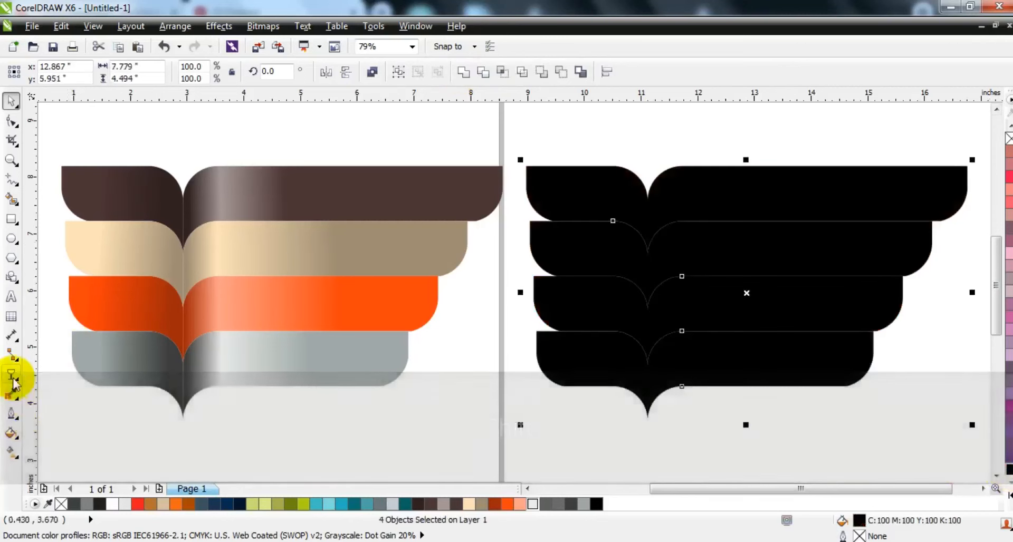
# Apply a uniform transparency to the four black bands and raise it above 50 so they appear light grey.
pyautogui.click(11, 374)
pyautogui.click(79, 72)
pyautogui.click(70, 97)
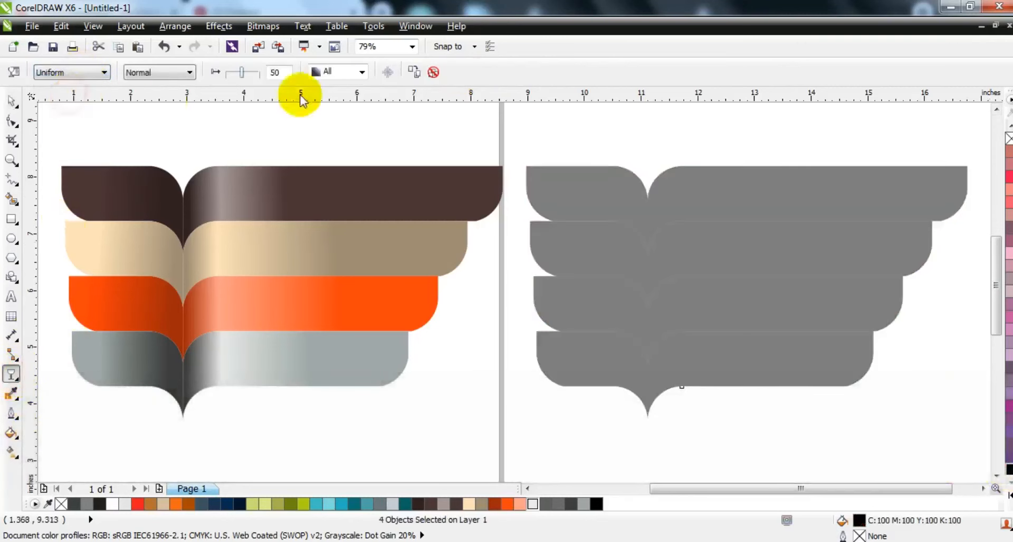
pyautogui.moveTo(244, 73); pyautogui.dragTo(255, 77)
pyautogui.click(12, 100)
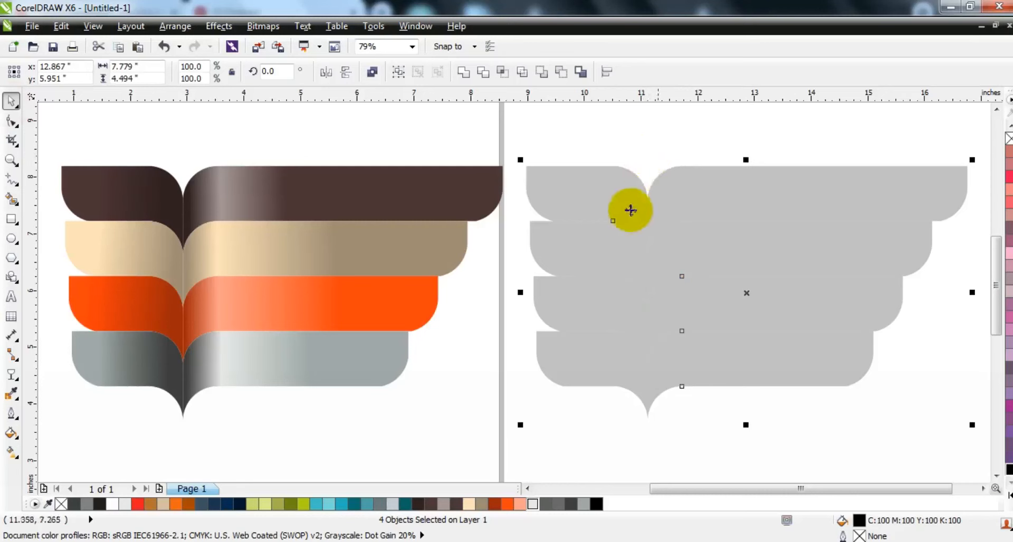
# Shift the four transparent shadow shapes straight down by a small amount.
pyautogui.keyDown('ctrl'); pyautogui.click(607, 207); pyautogui.keyUp('ctrl')
pyautogui.moveTo(607, 208); pyautogui.dragTo(607, 210)
pyautogui.click(574, 156)
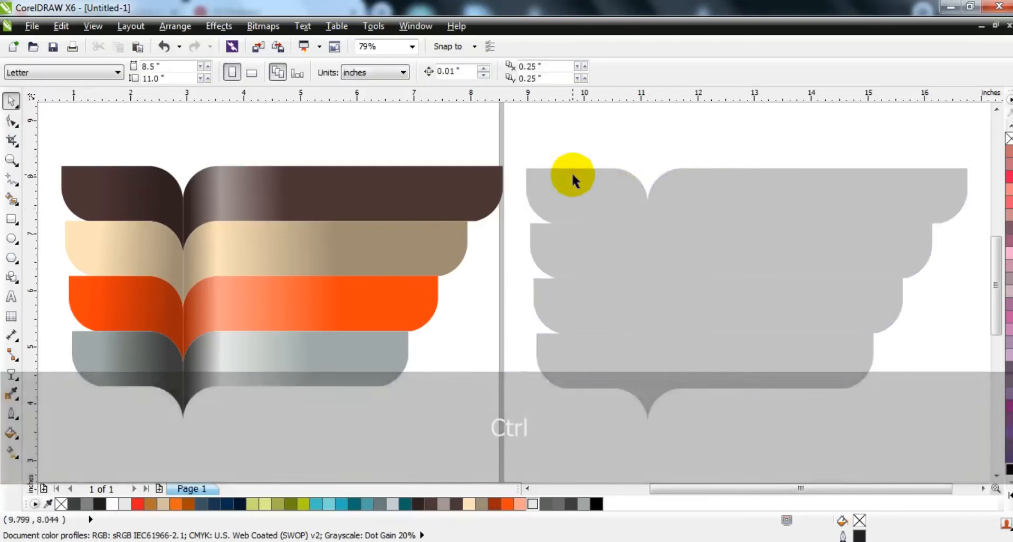
# Centre the top shadow shape horizontally on the original dark brown band and offset it slightly below the band's lower edge.
pyautogui.click(572, 173)
pyautogui.keyDown('shift'); pyautogui.click(446, 195); pyautogui.keyUp('shift')
pyautogui.press('c')
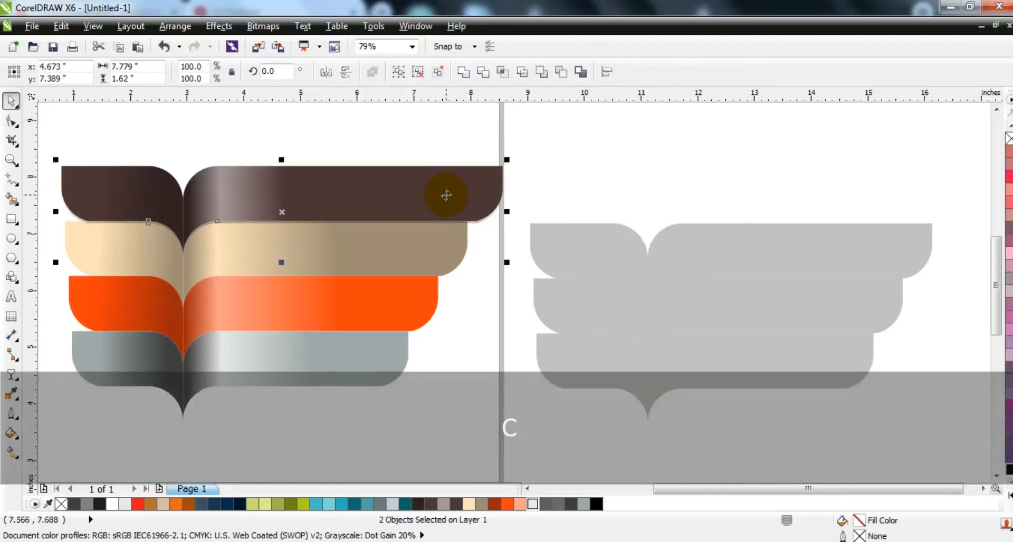
pyautogui.hotkey('shift', 'F2')
pyautogui.press('Escape')
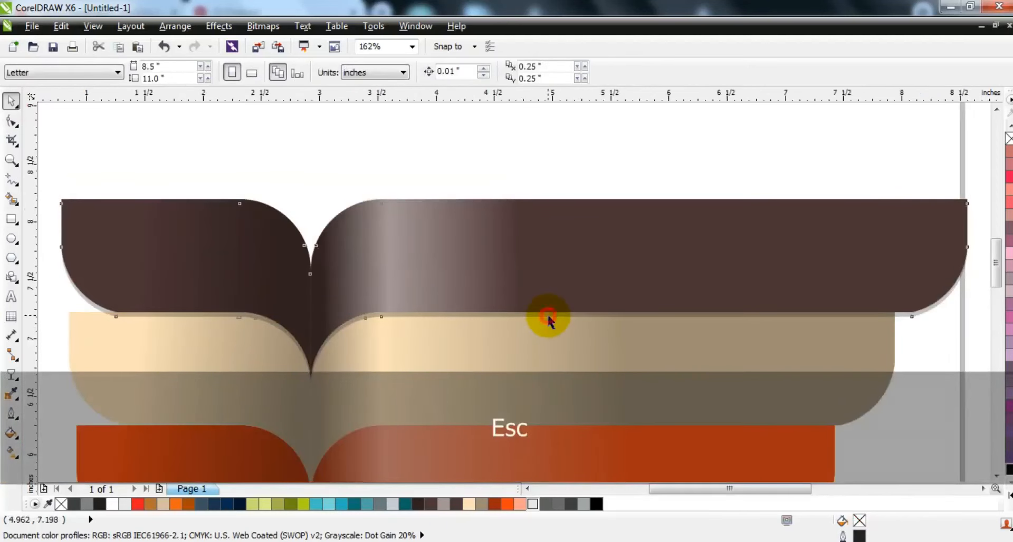
pyautogui.keyDown('ctrl'); pyautogui.click(547, 319); pyautogui.keyUp('ctrl')
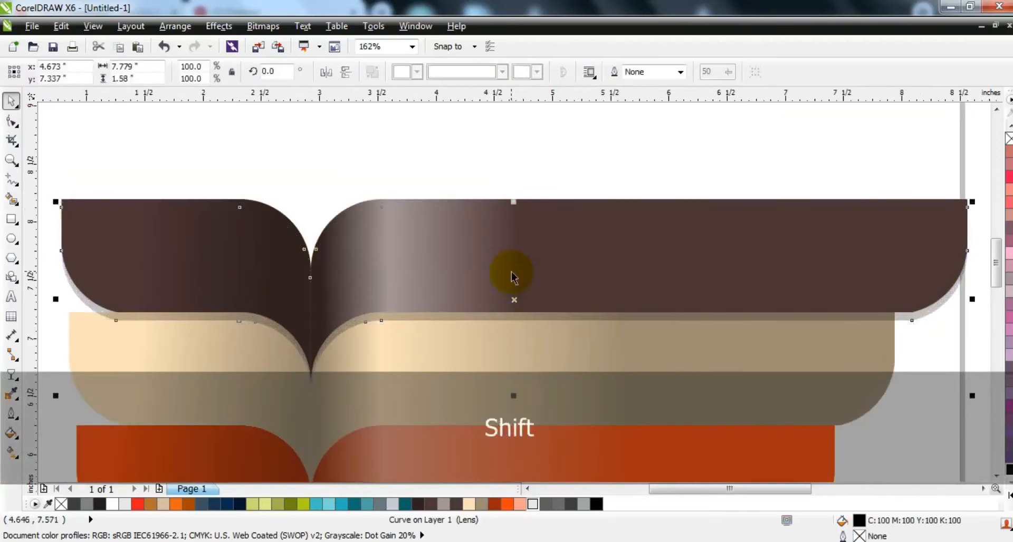
pyautogui.keyDown('ctrl'); pyautogui.click(522, 315); pyautogui.keyUp('ctrl')
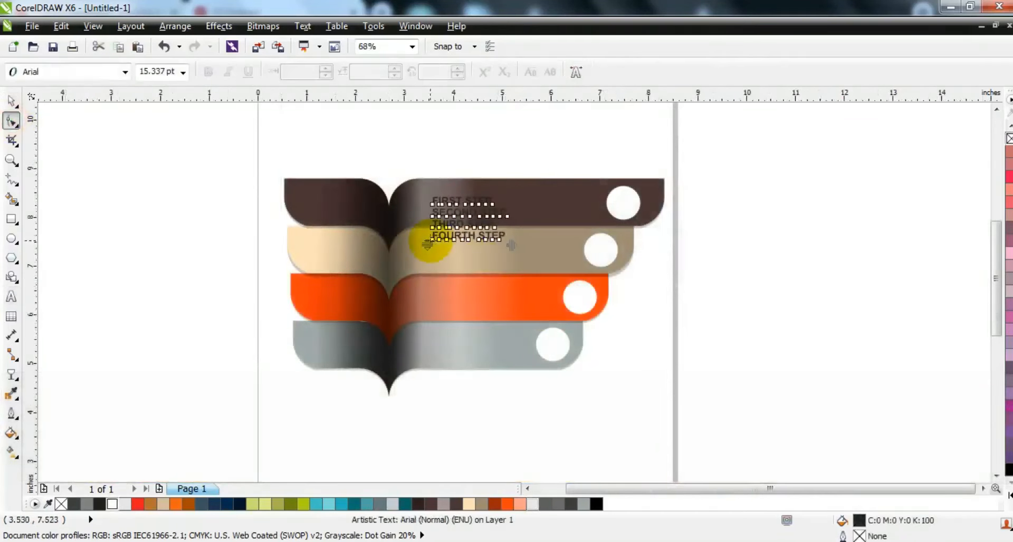
# Increase the line spacing of the FIRST STEP to FOURTH STEP text to put one line on each band, and colour it white.
pyautogui.moveTo(429, 244); pyautogui.dragTo(425, 368)
pyautogui.click(11, 100)
pyautogui.click(112, 503)
pyautogui.click(170, 320)
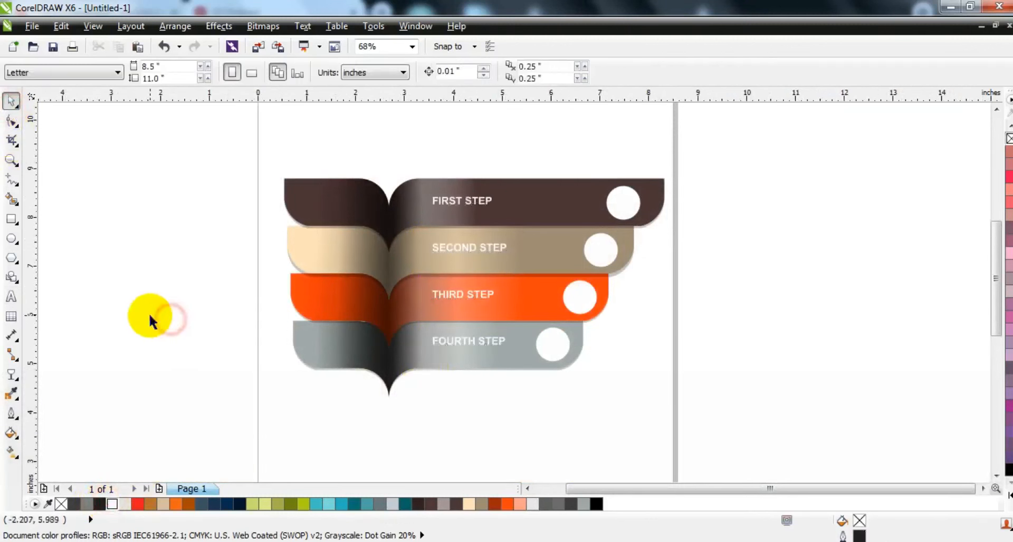